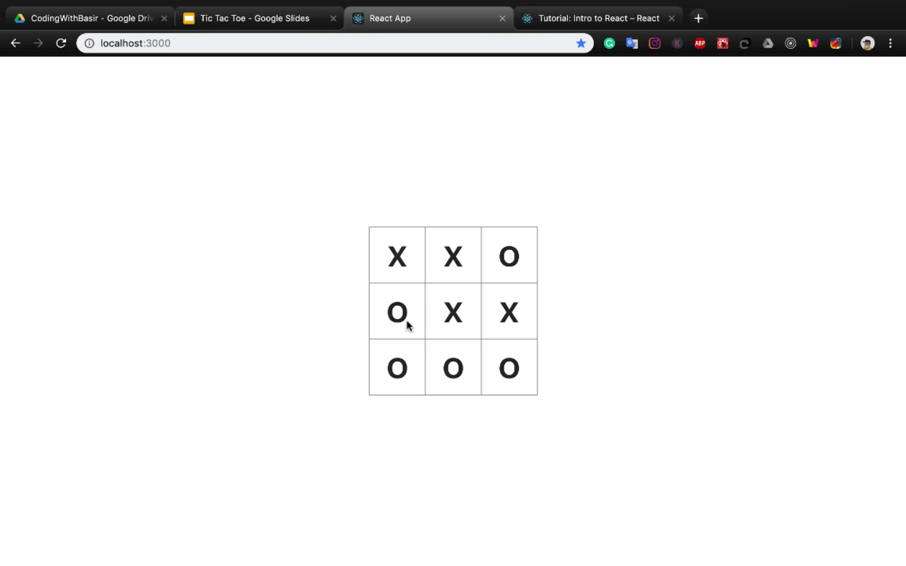
- Switch to the Google Slides tab showing the calculateWinner reference slide
key(ctrl+shift+Tab)
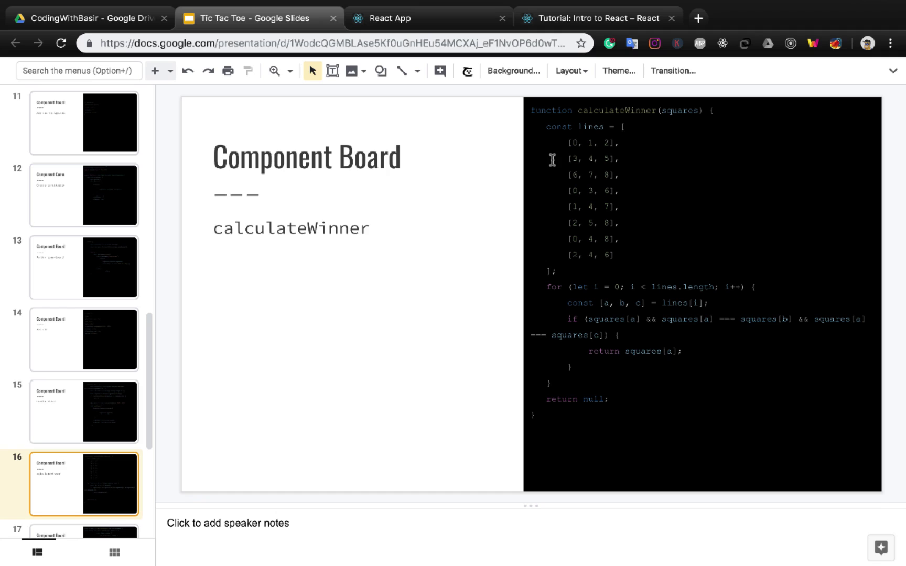
- Below the Game class, write function calculateWinner(squares) { return null; }
key(super+Tab)
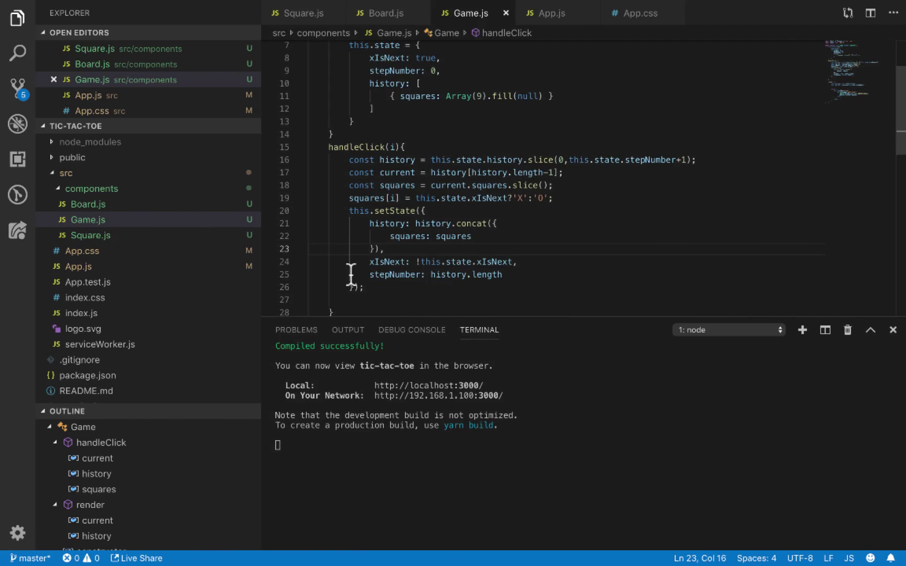
scroll(328, 283, down, 10)
scroll(343, 263, up, 3)
click(354, 213)
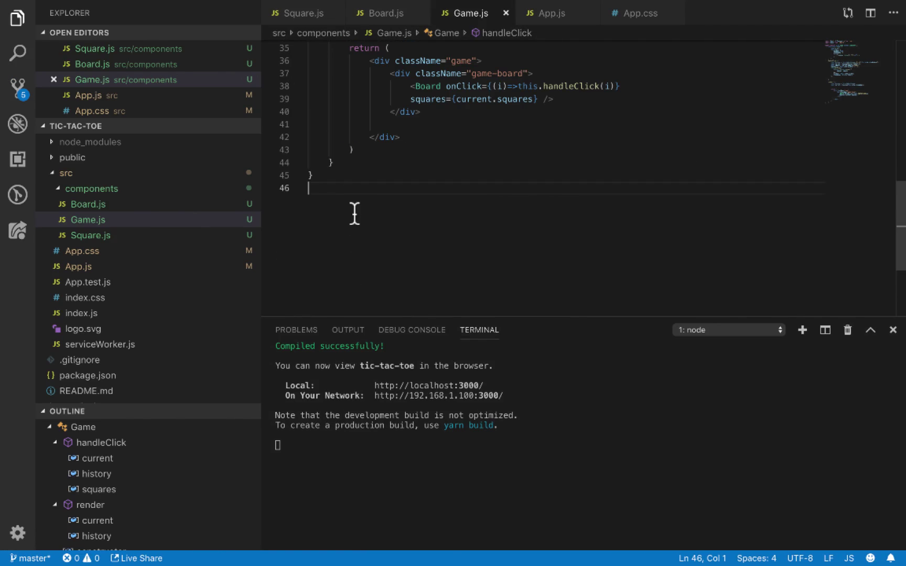
key(Return)
text(fu)
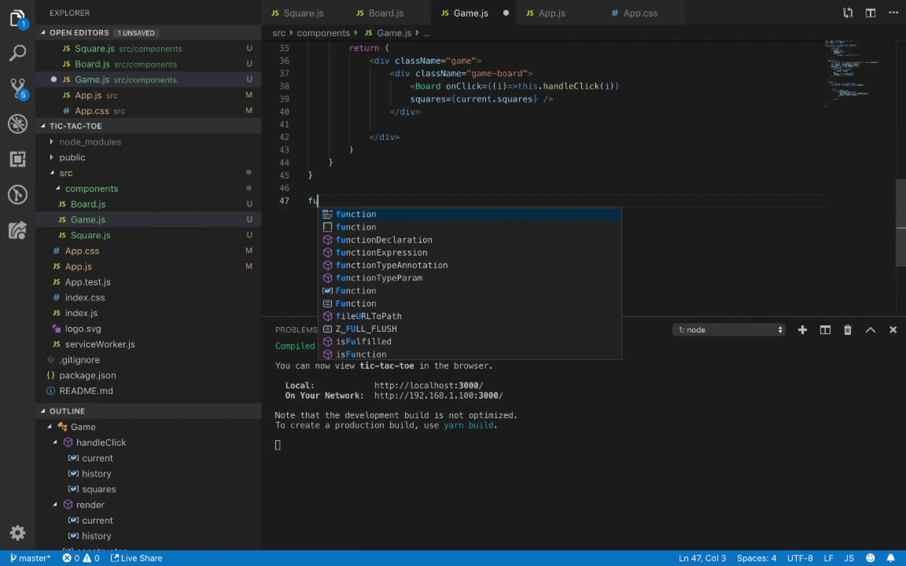
text(nction c)
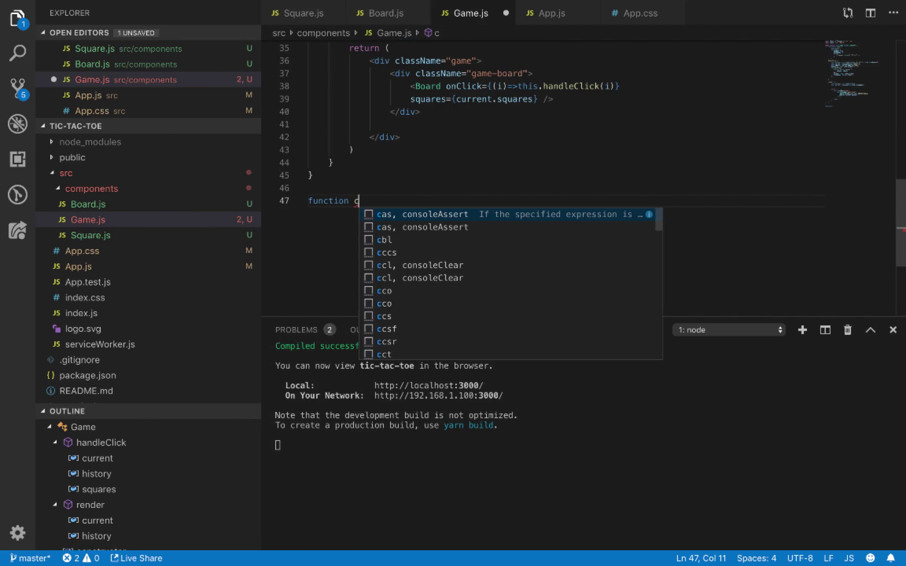
text(al)
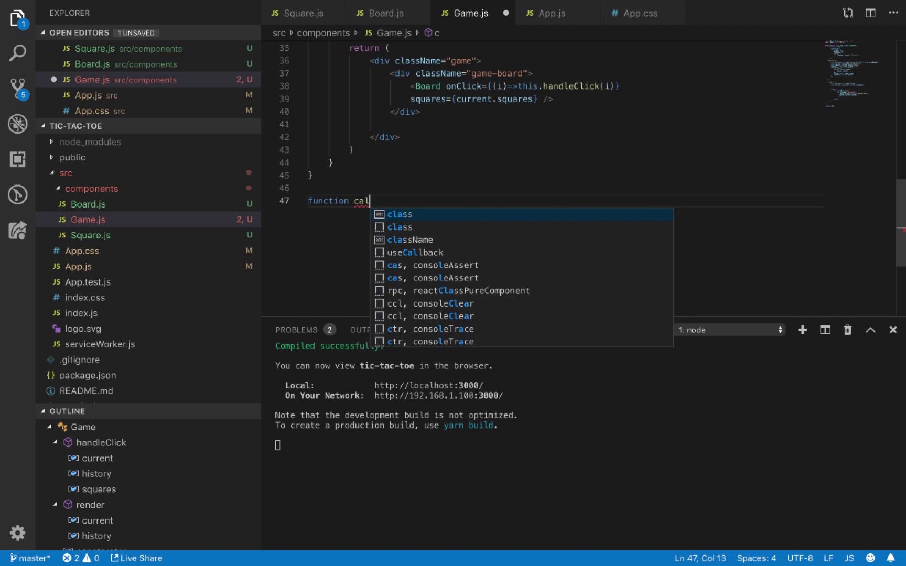
text(cul)
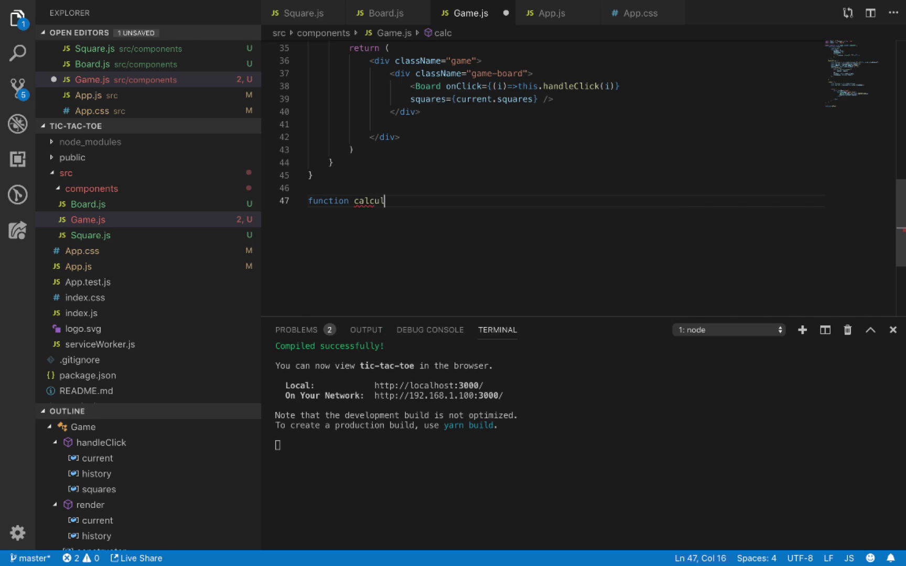
text(ateWinner)
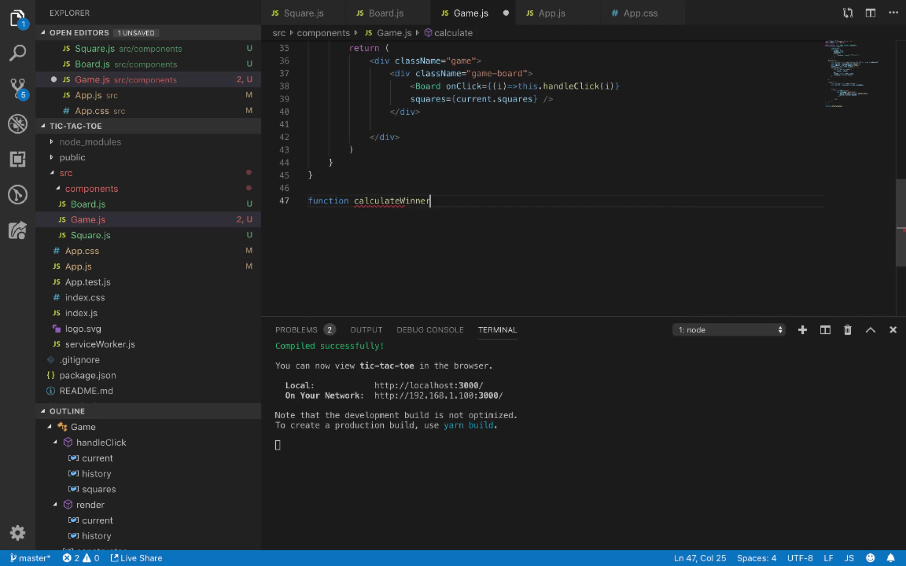
text(()
text(squ)
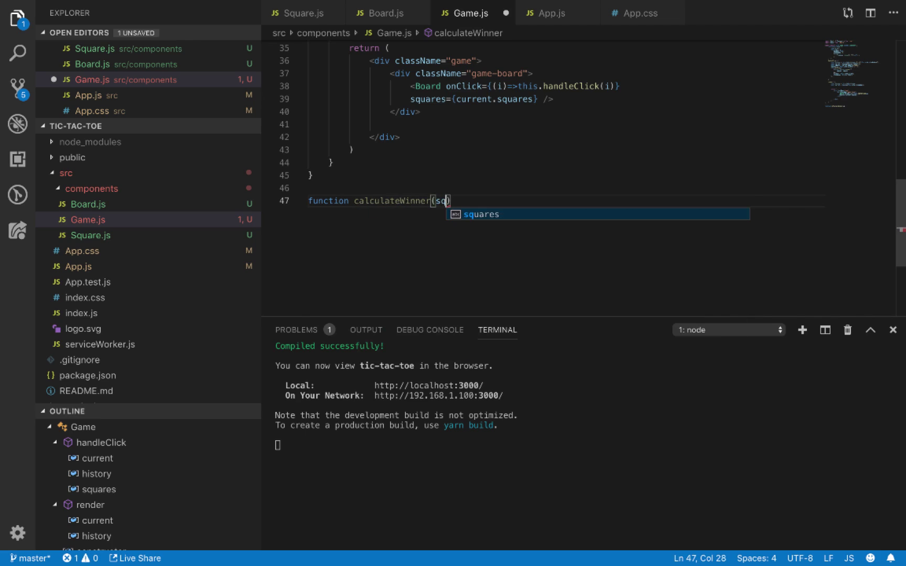
text(ares))
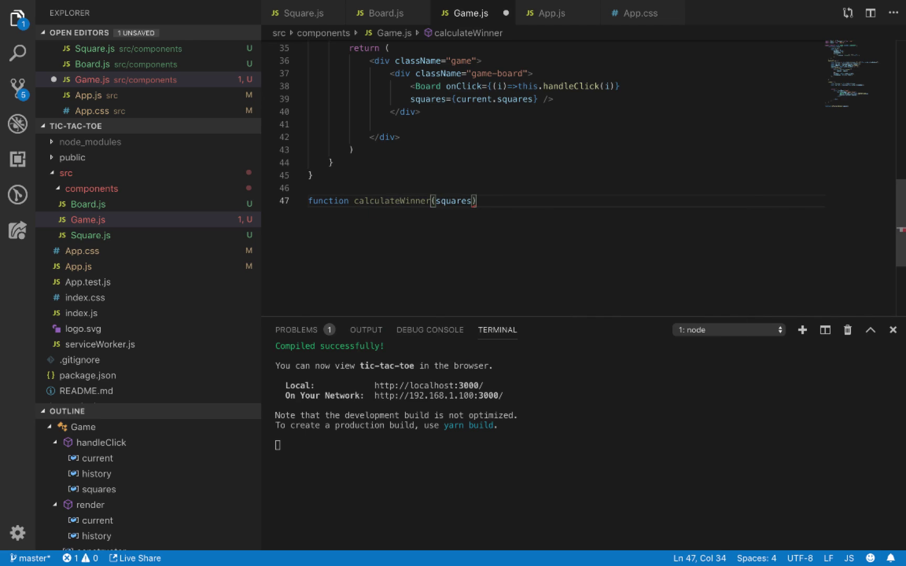
text({)
key(Return)
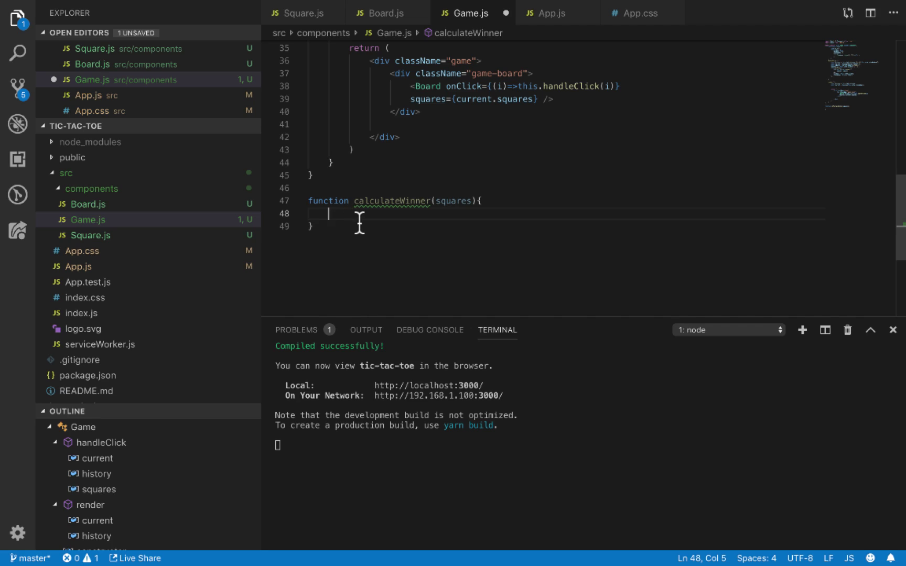
text(return)
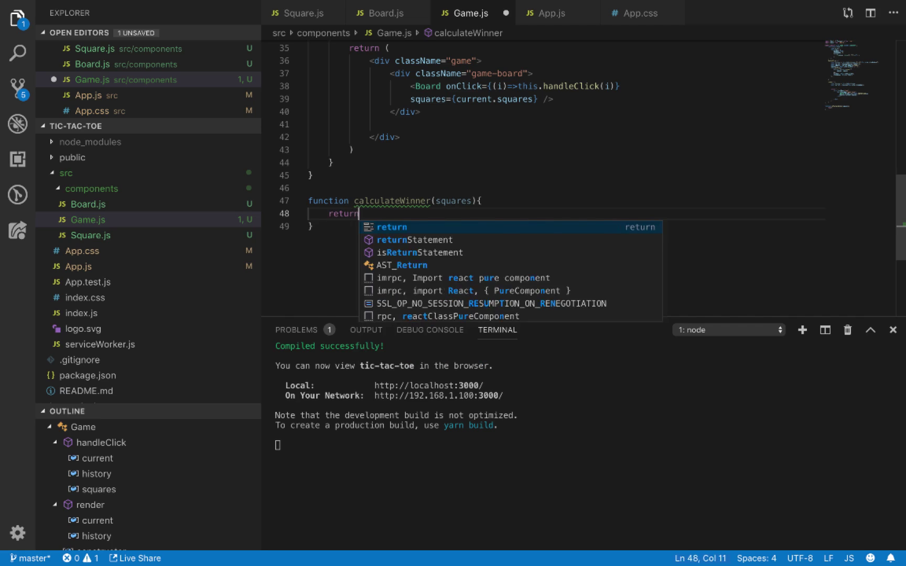
text( null;)
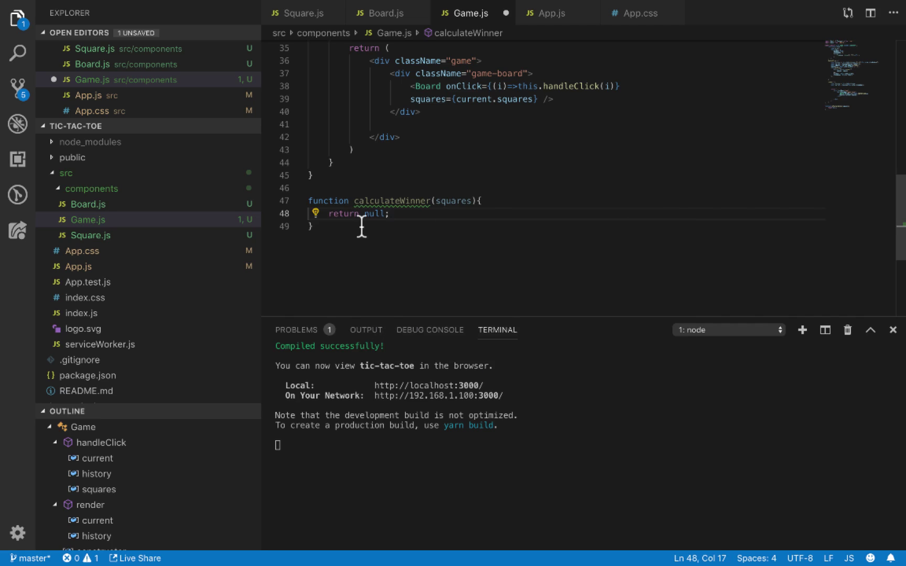
click(513, 202)
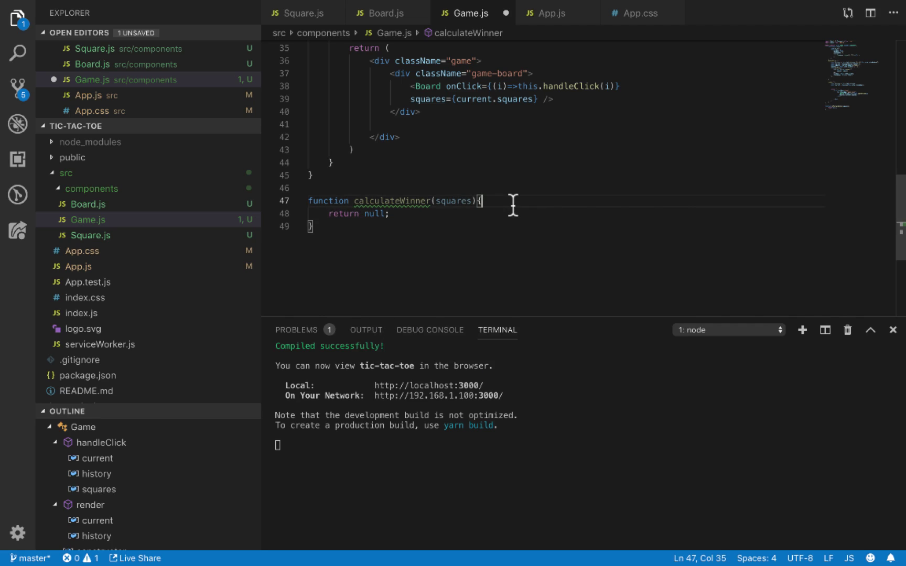
- Above return null, type const lines = [ ... ] holding the eight winning index triples
key(Return)
key(Return)
key(Return)
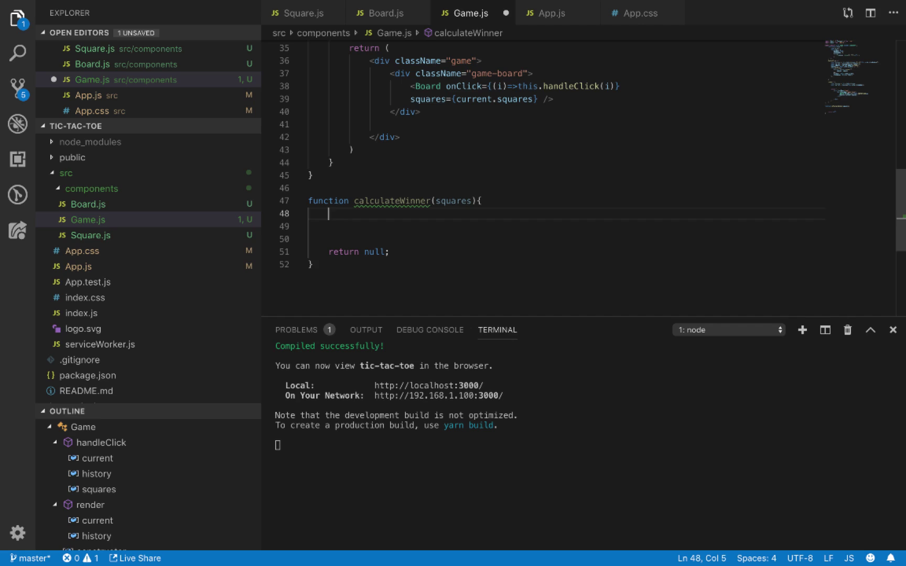
text(const)
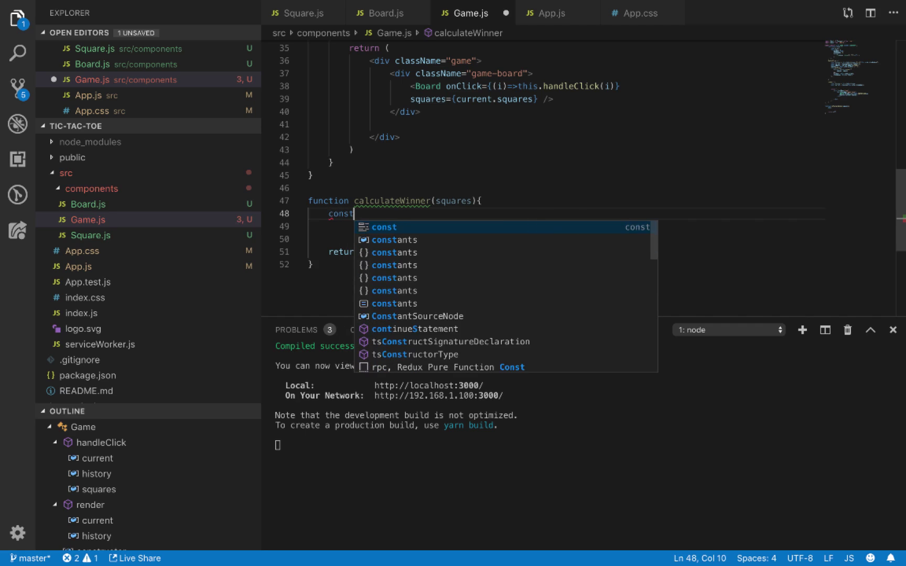
text( line)
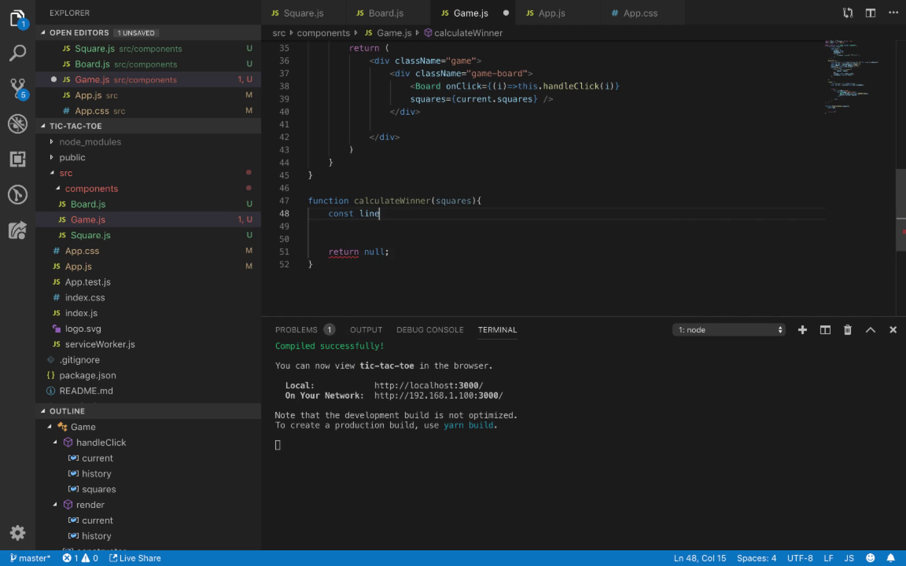
text(s = )
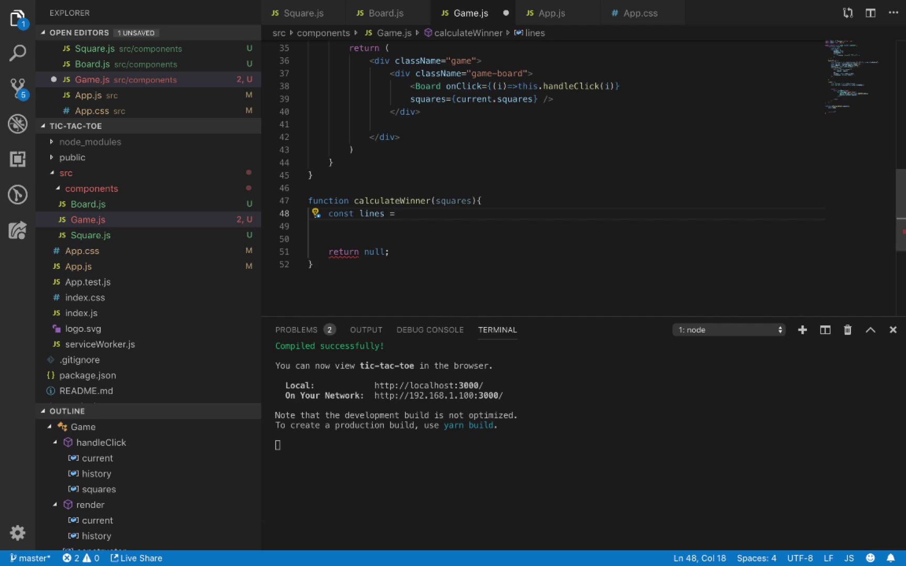
text([)
key(Return)
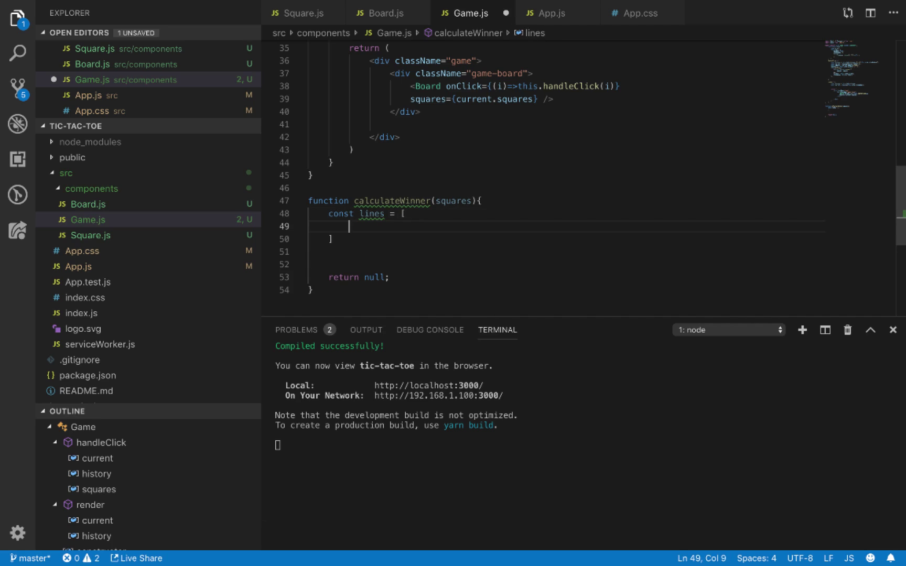
text([)
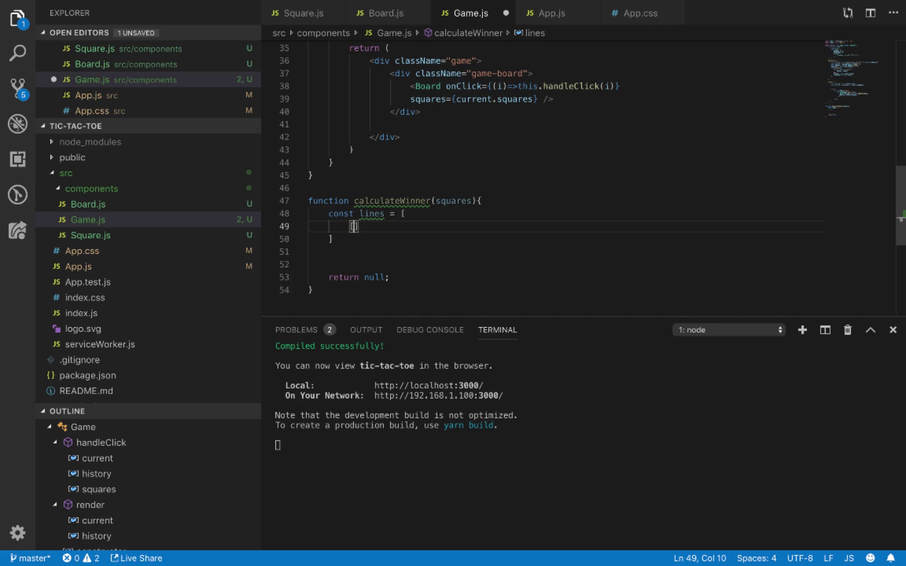
text(0)
text(, 1, )
text(2)
key(Right)
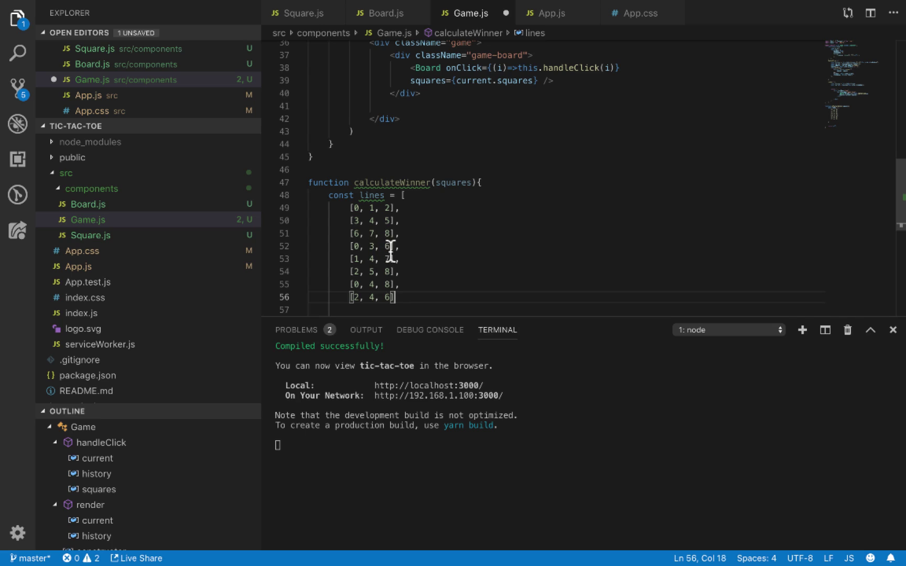
scroll(386, 276, down, 1)
click(369, 275)
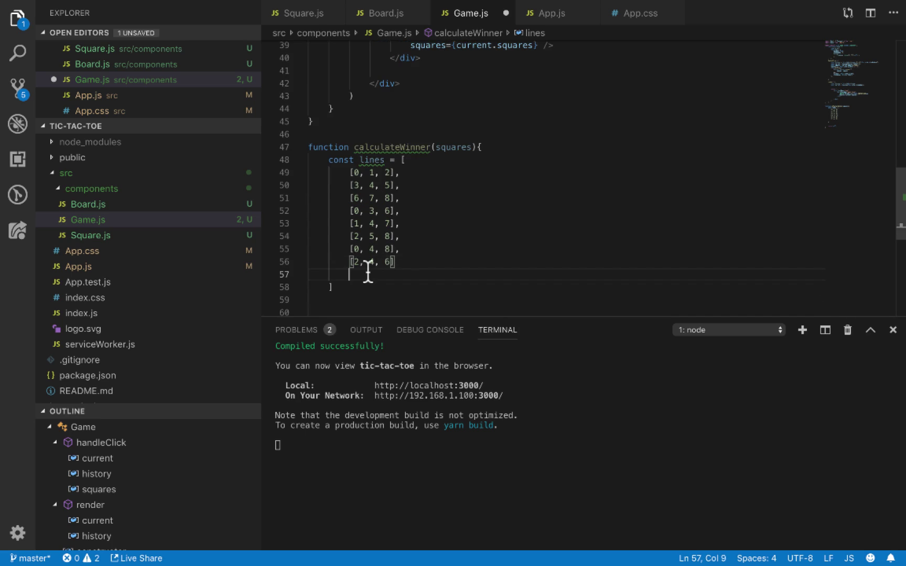
key(ctrl+shift+k)
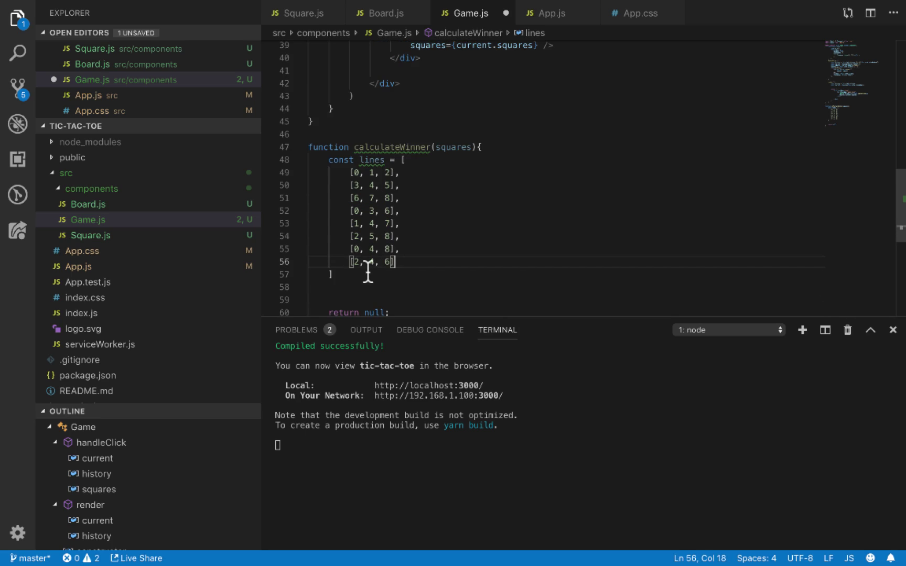
key(Down)
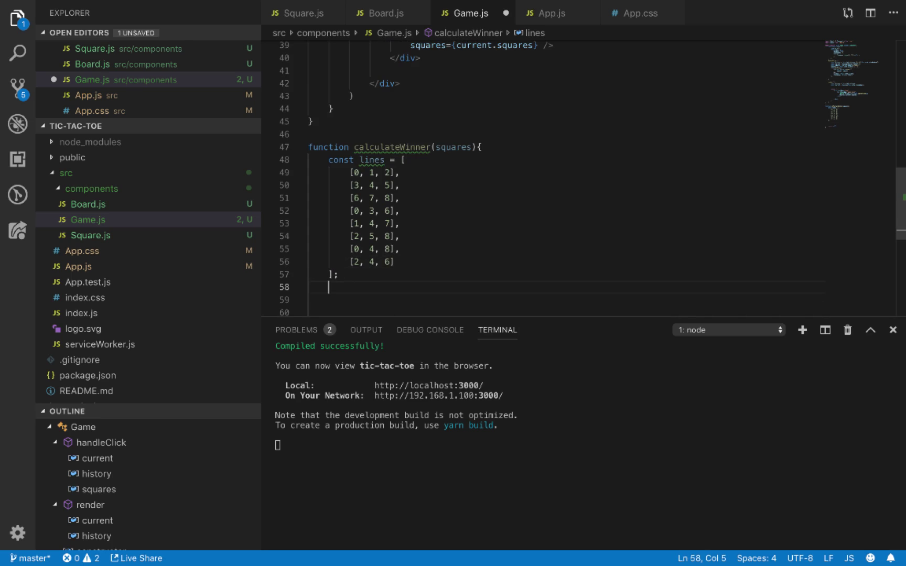
- Compare the code with the slide's reference, then select the squares parameter
key(super+Tab)
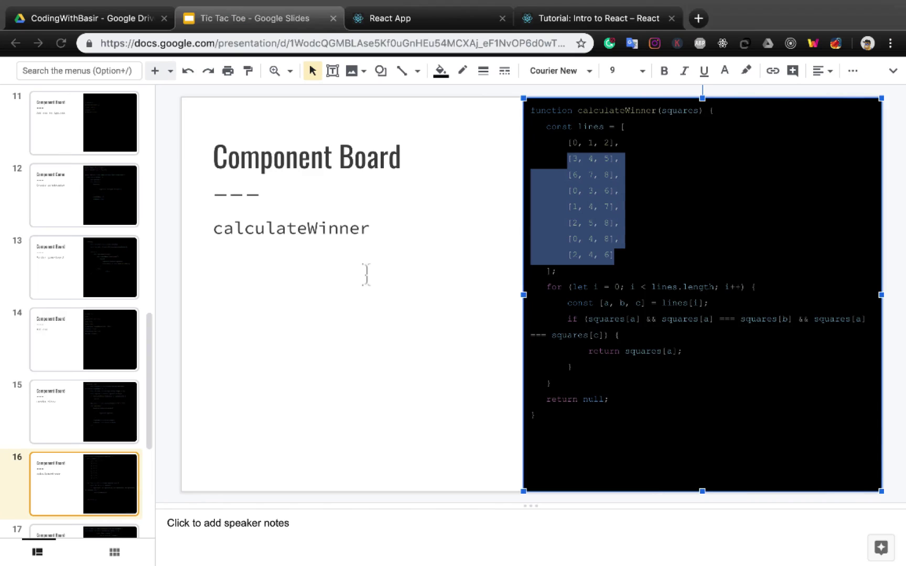
key(super+Tab)
click(455, 147)
double_click(456, 147)
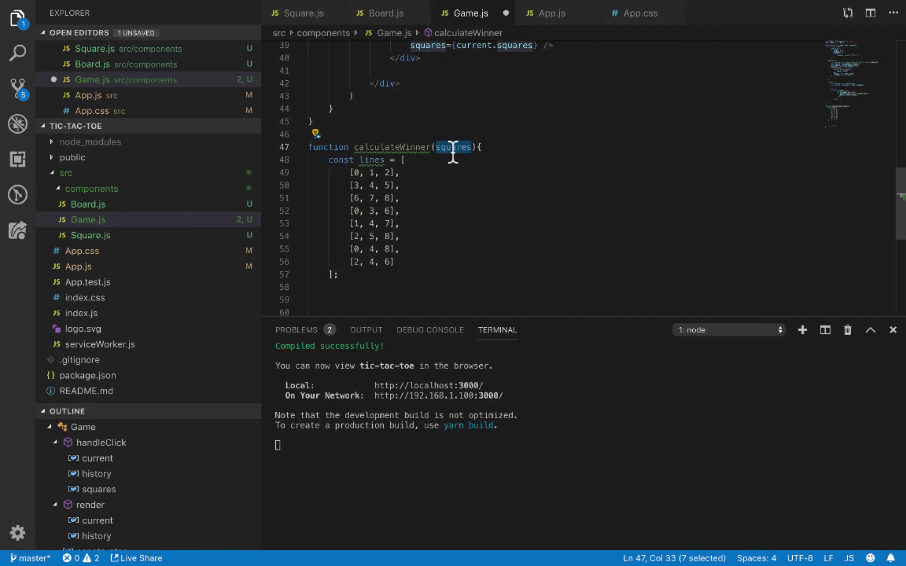
- Below lines, write for (let i = 0; i < lines.length; i++) with const [a, b, c] = lines[i]
drag(350, 173, 400, 173)
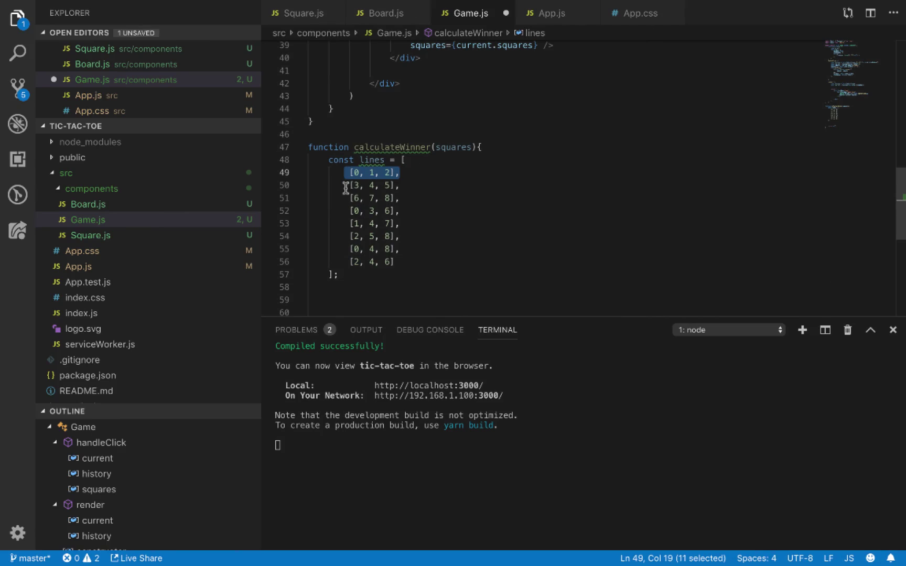
drag(350, 186, 401, 185)
click(354, 288)
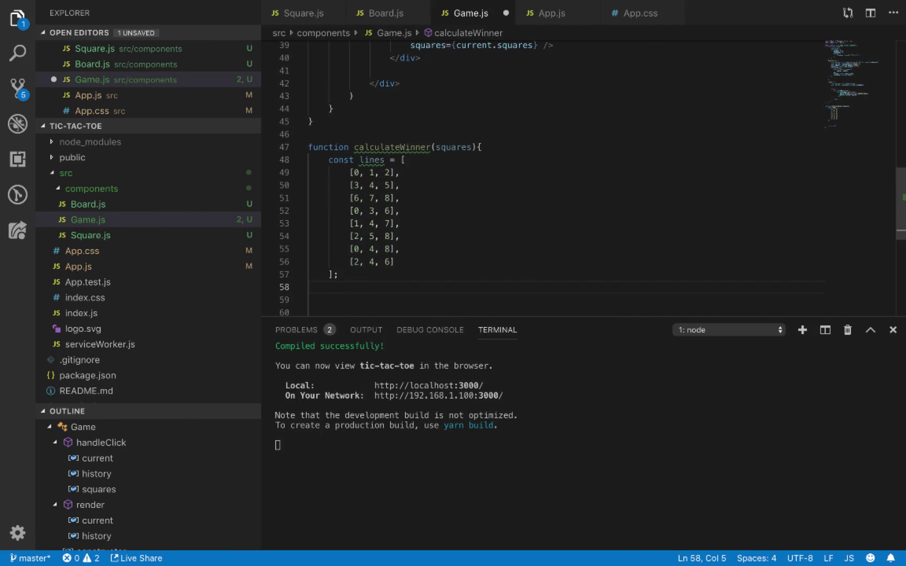
text(for(l)
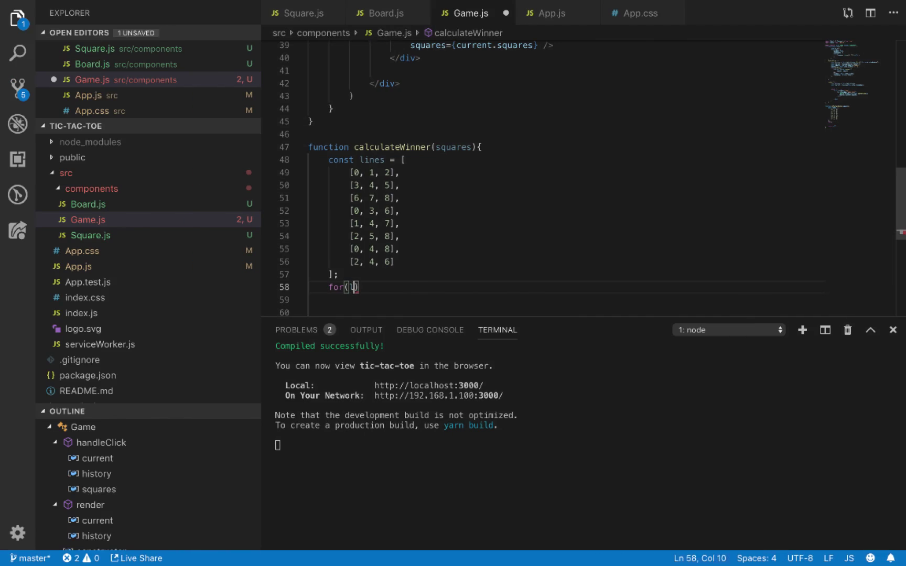
text(et i=0)
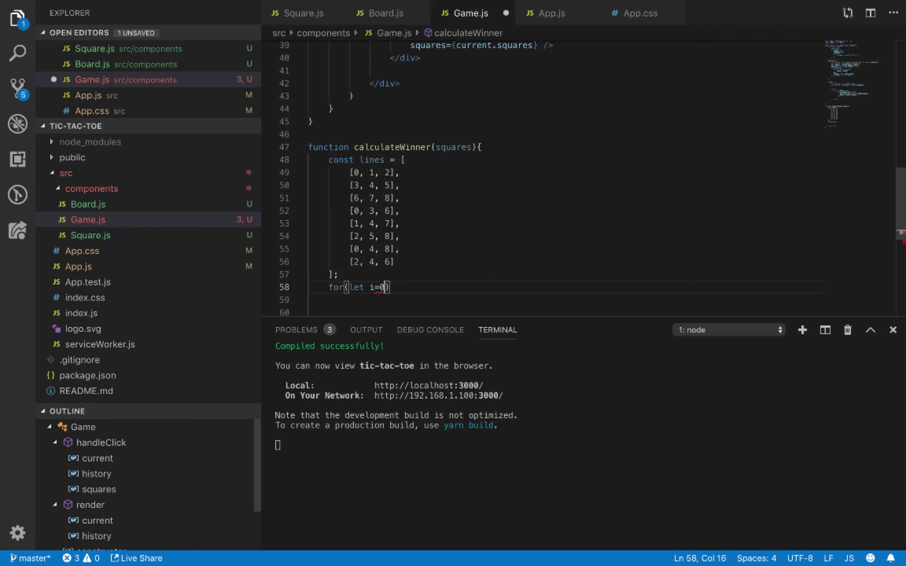
text(;i)
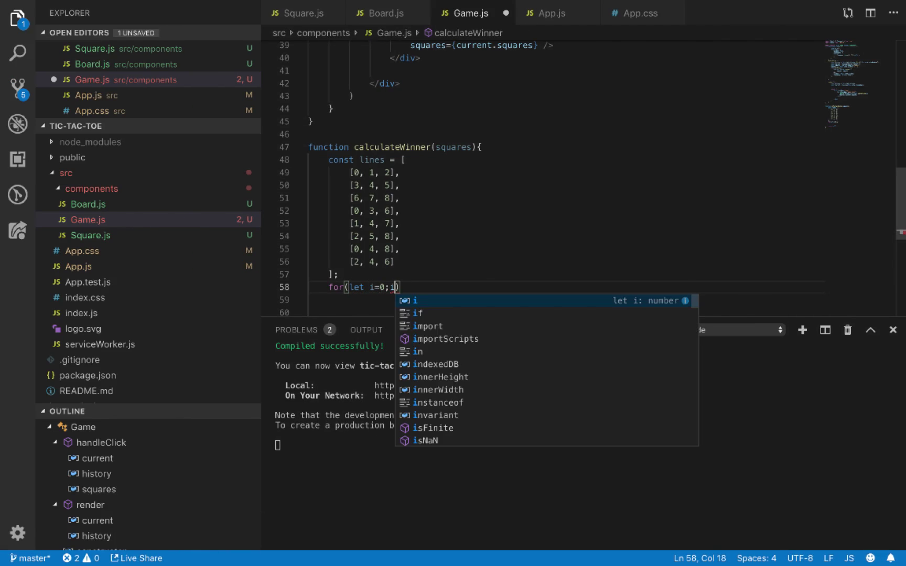
text(<)
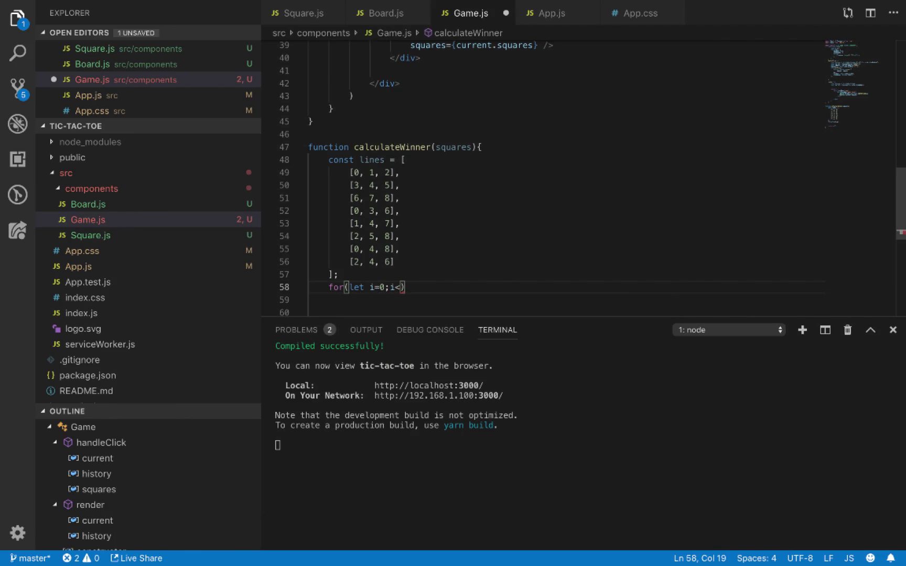
text(li)
text(nes.le)
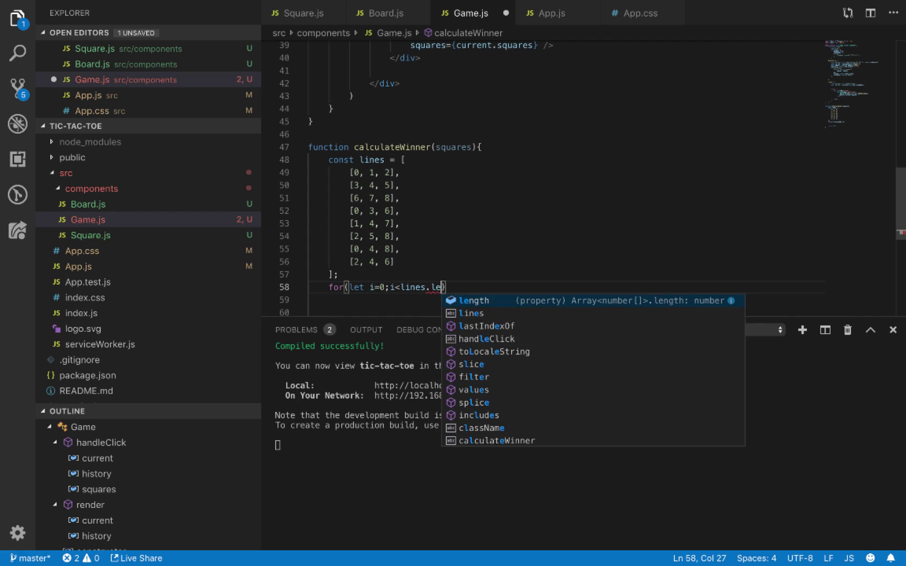
text(ngth;i+)
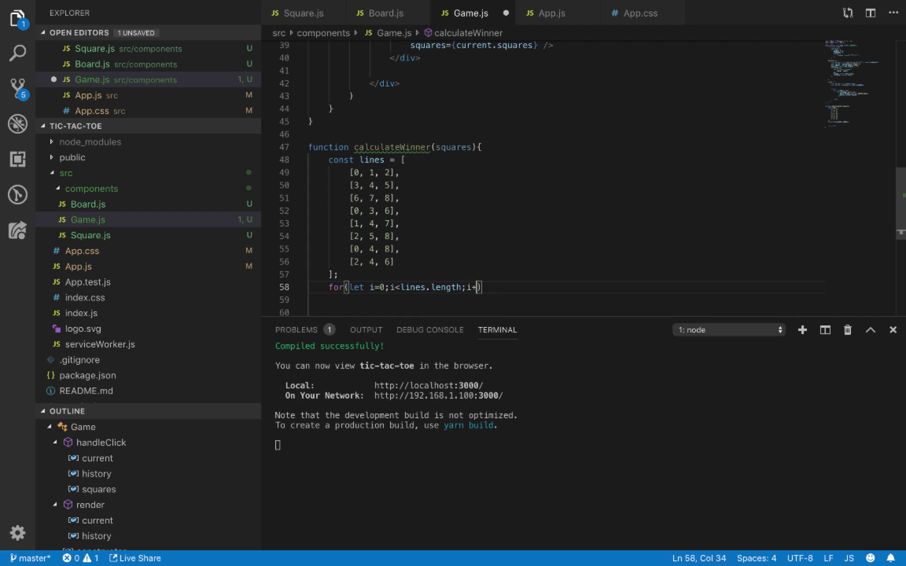
text(+){)
key(Return)
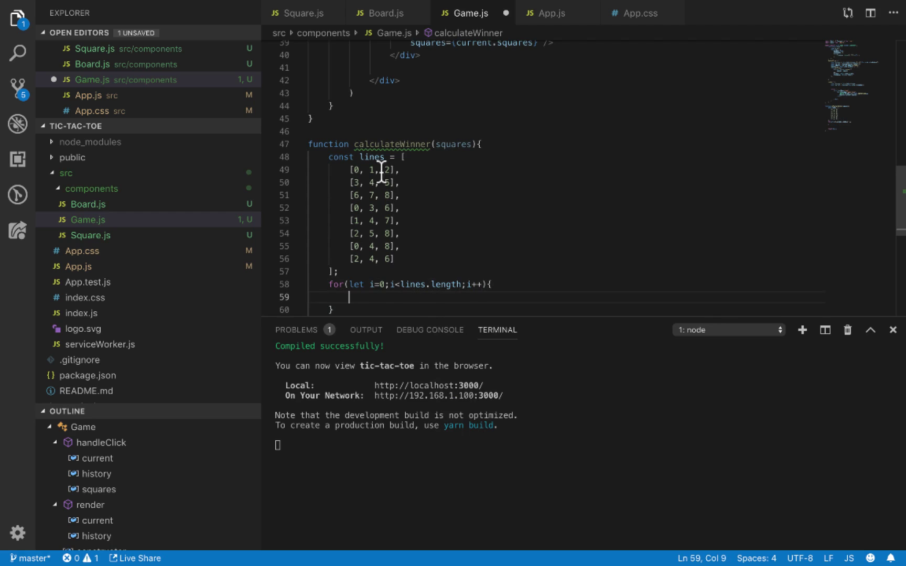
text(const)
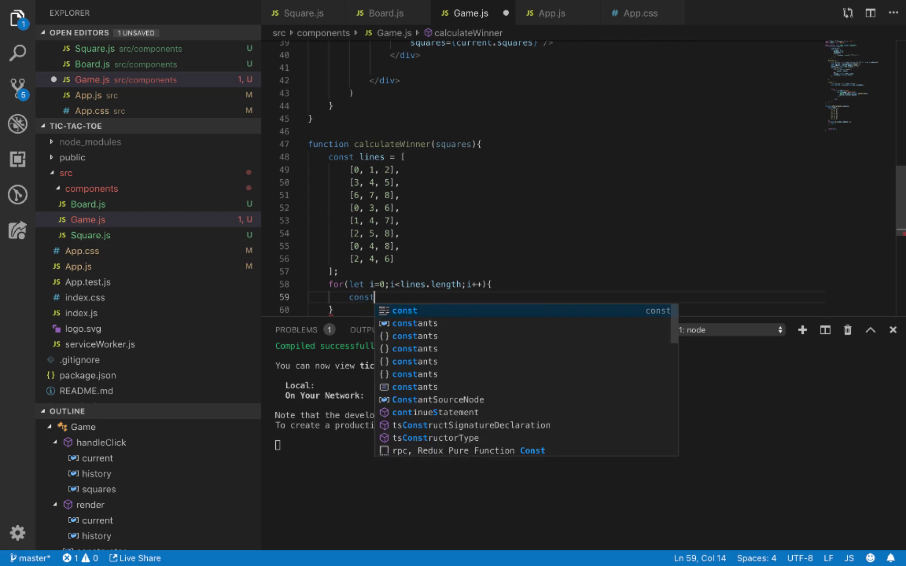
text( [)
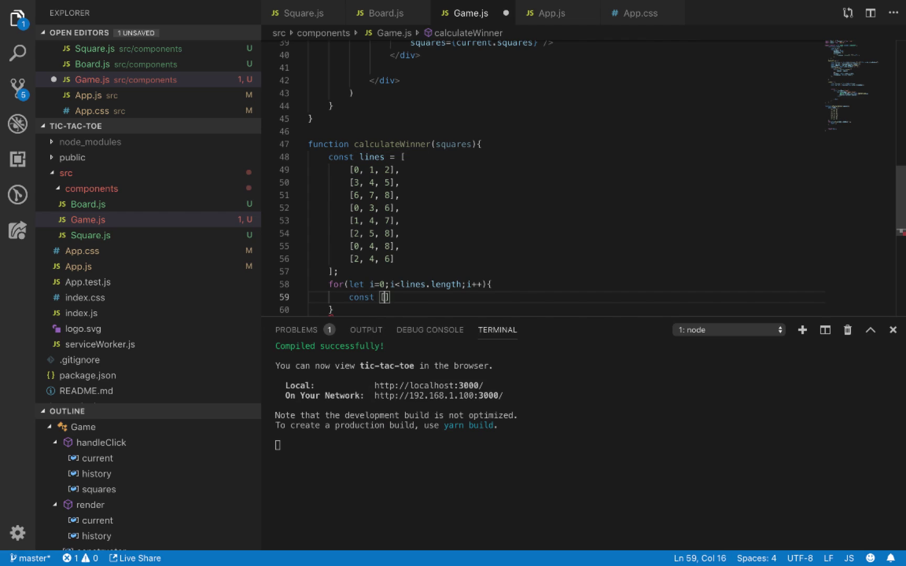
text(a,b)
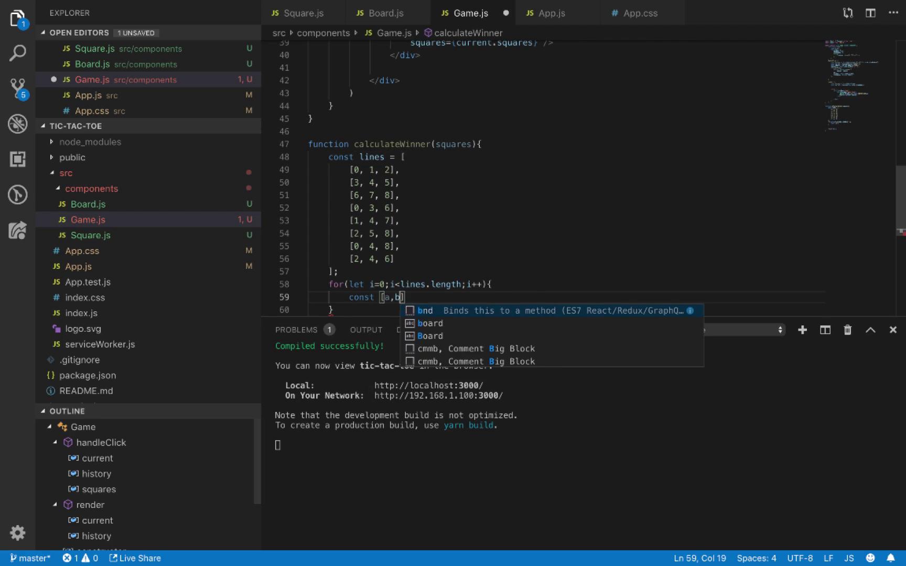
text(,c)
key(End)
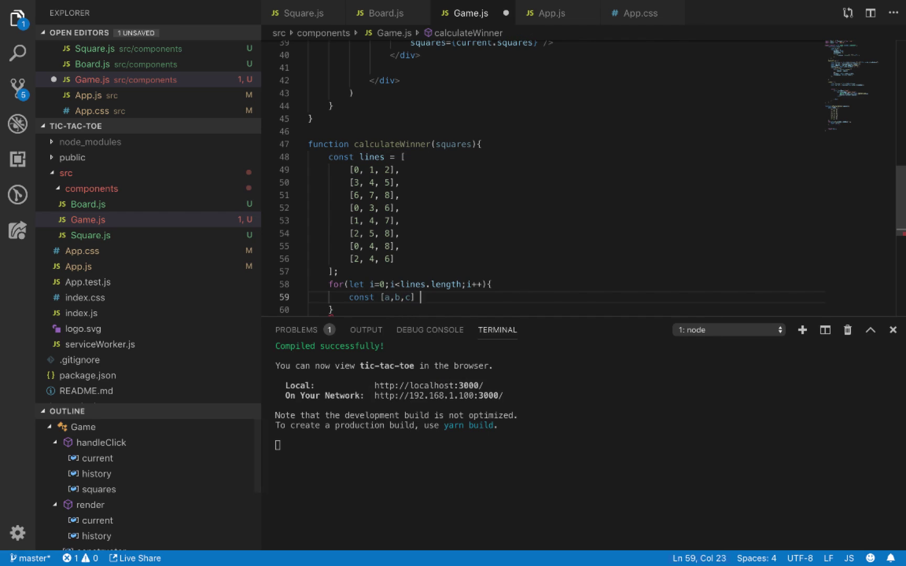
text(lines)
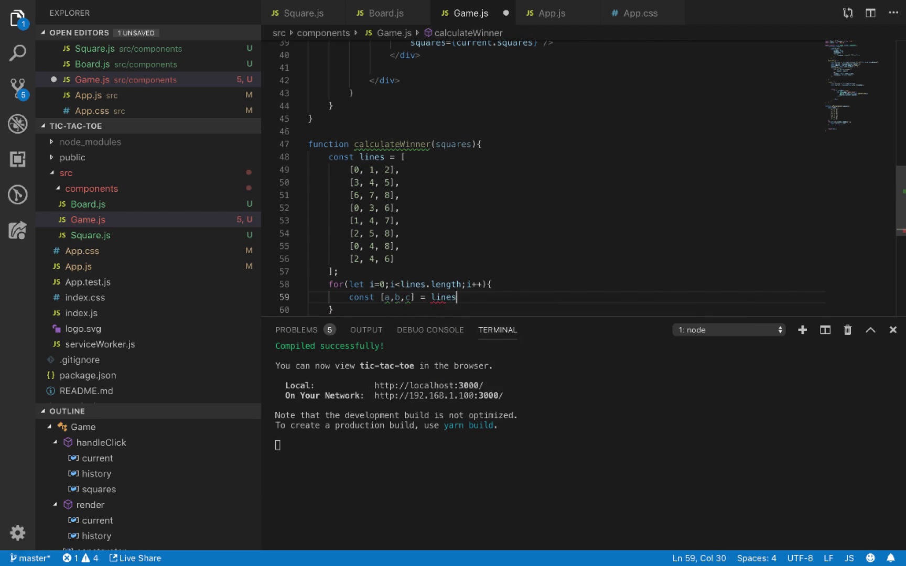
text([i])
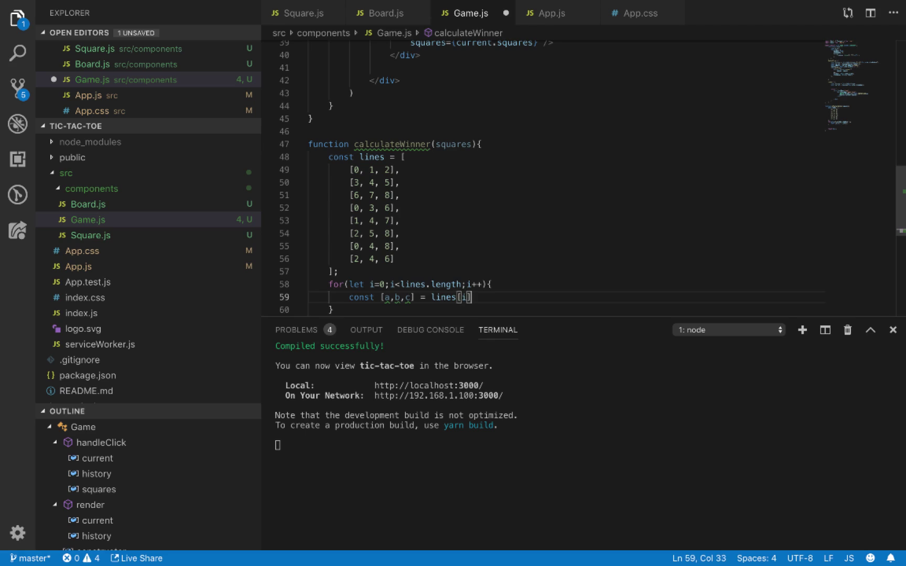
key(Down)
click(495, 284)
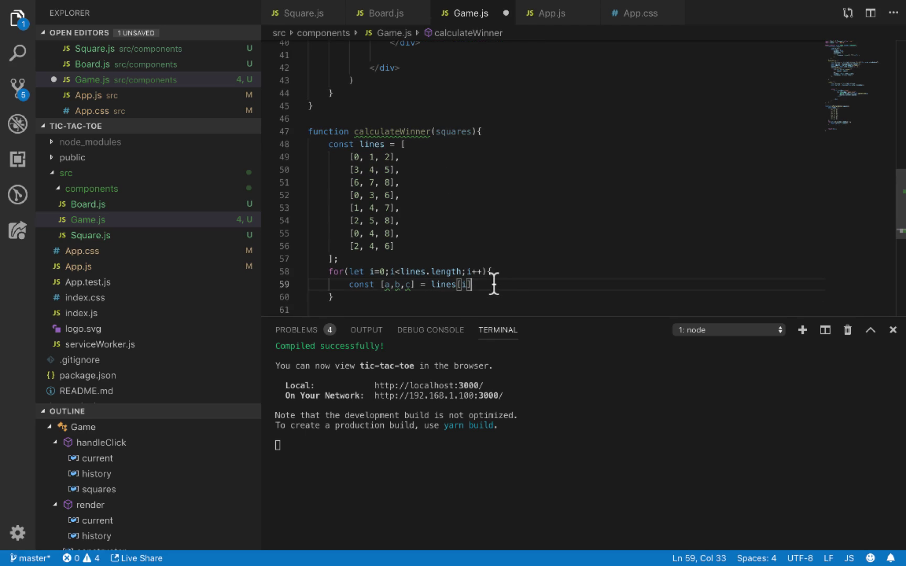
text(;)
key(Return)
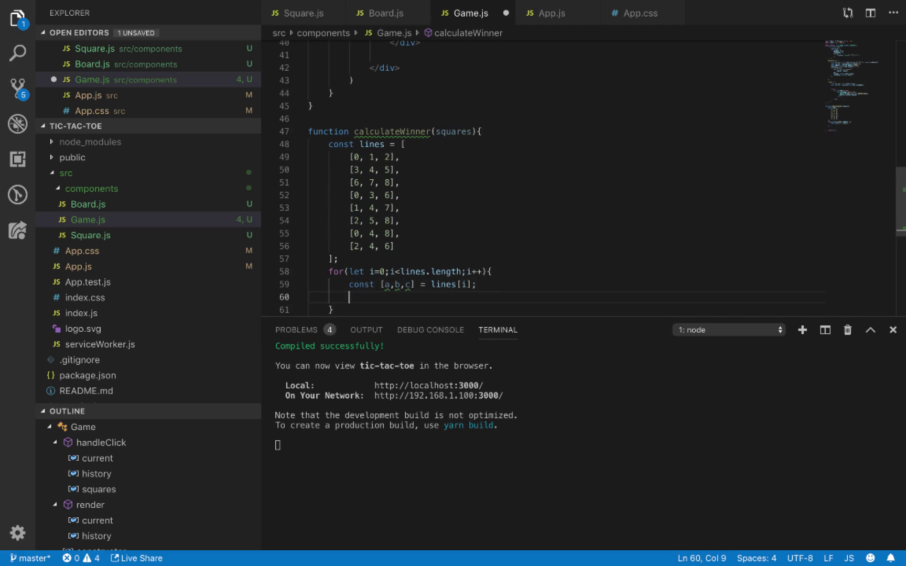
text(if()
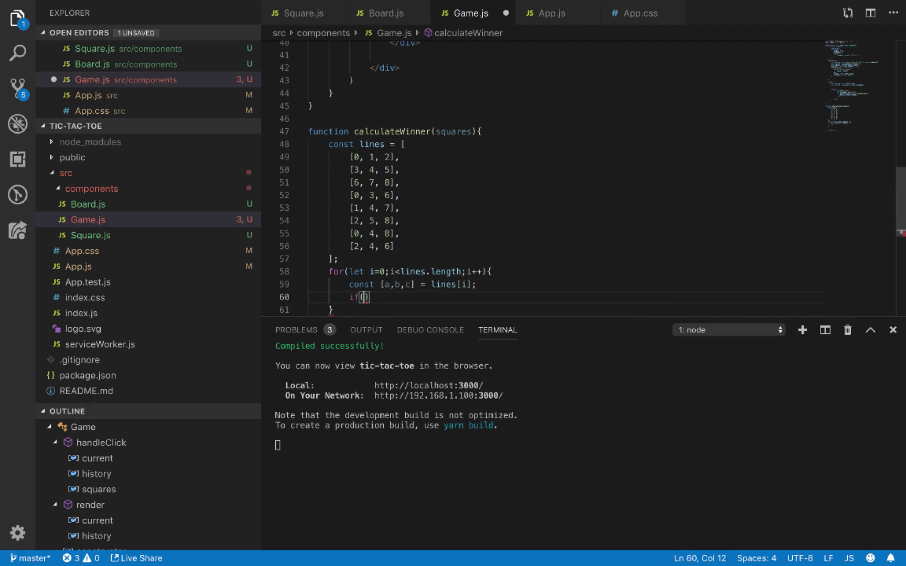
text(squares)
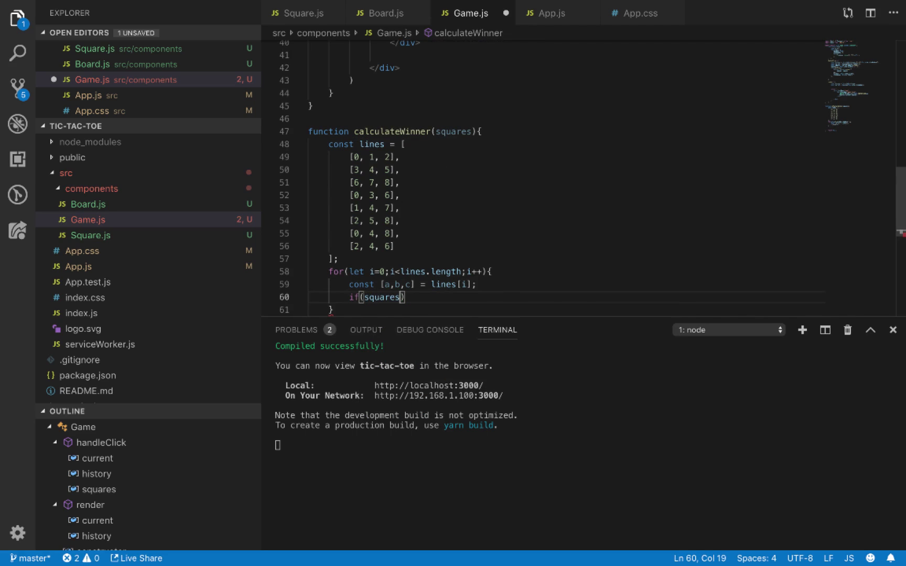
text([i])
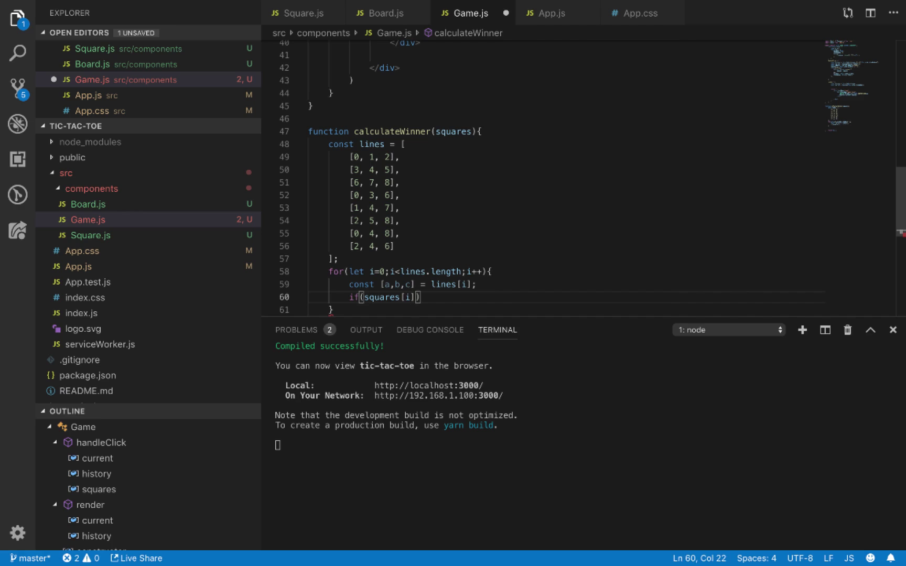
- Start the if condition with squares[a] && squares[a] === squares[b]
key(ctrl+BackSpace)
text(sa)
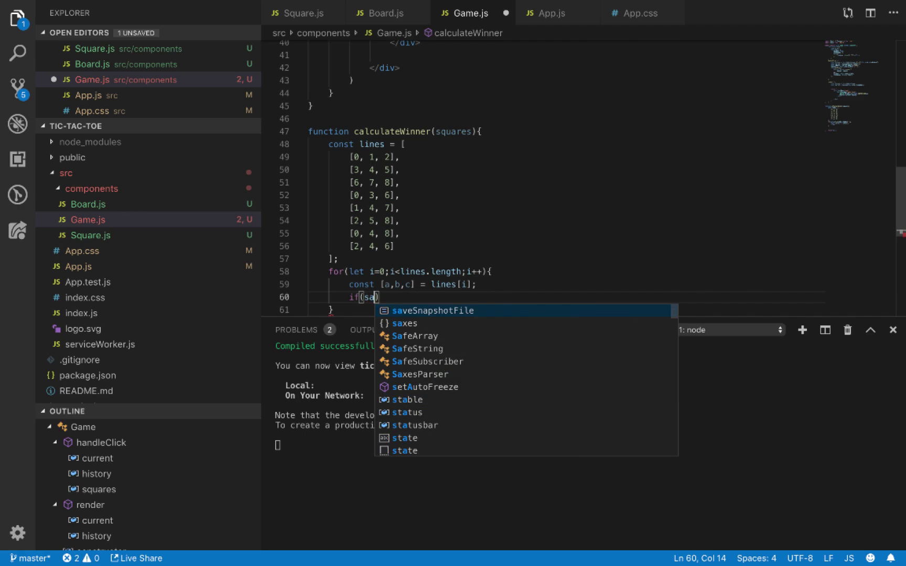
key(BackSpace)
text(quares[])
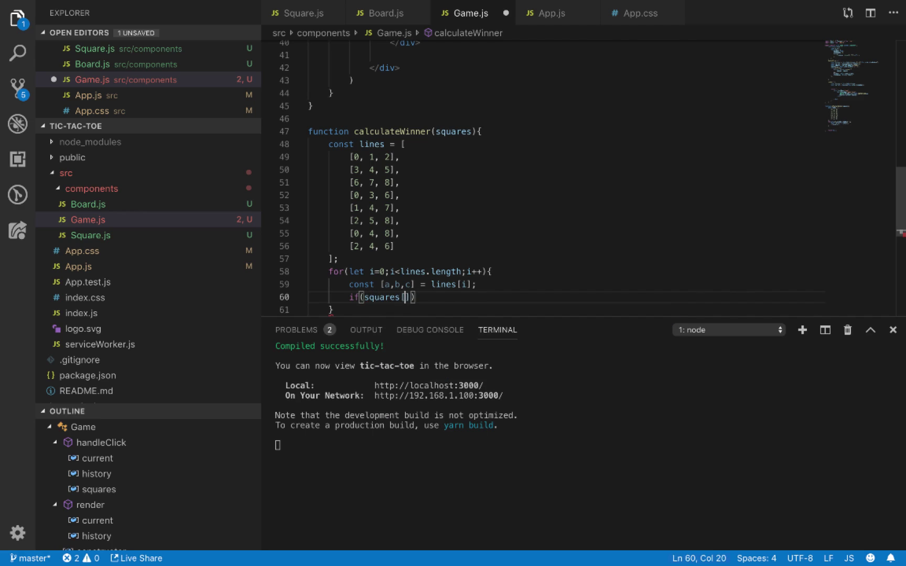
text(a)
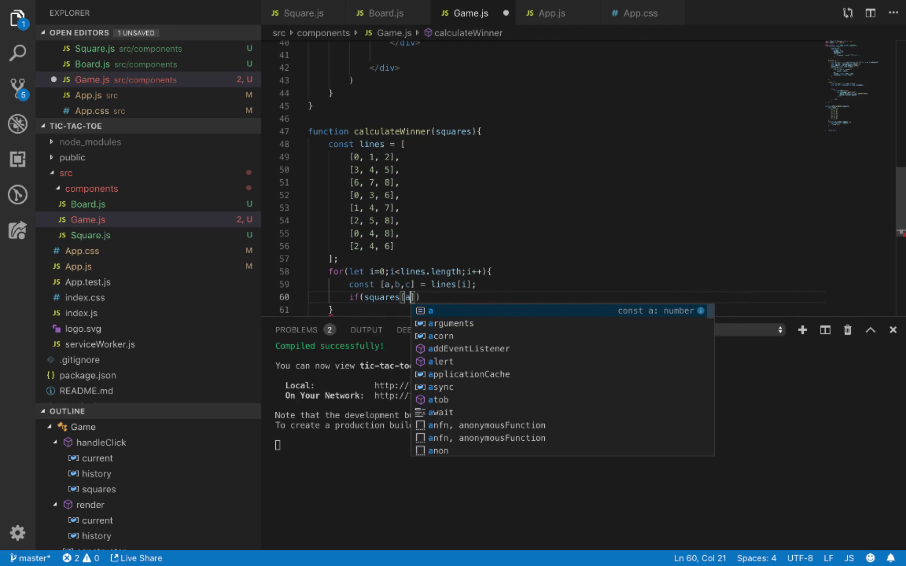
text(])
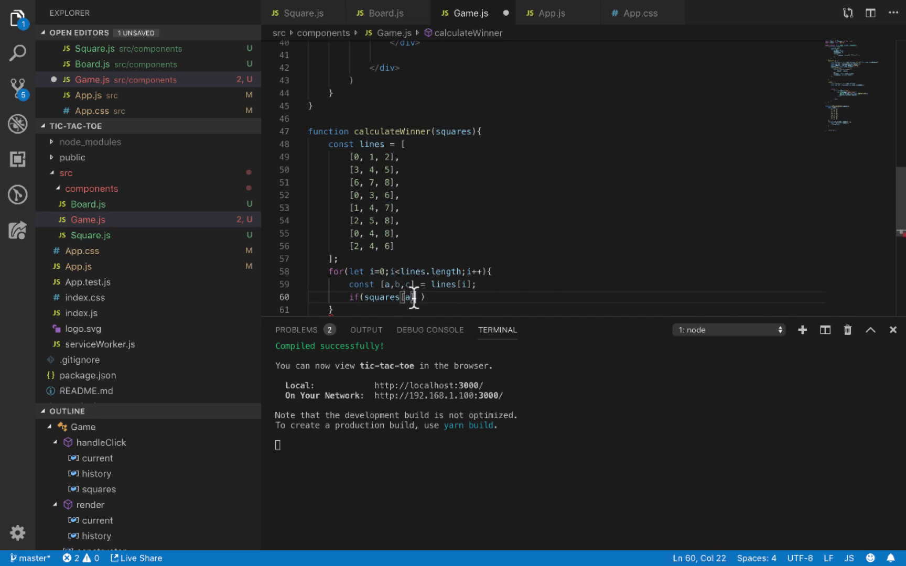
drag(415, 297, 367, 298)
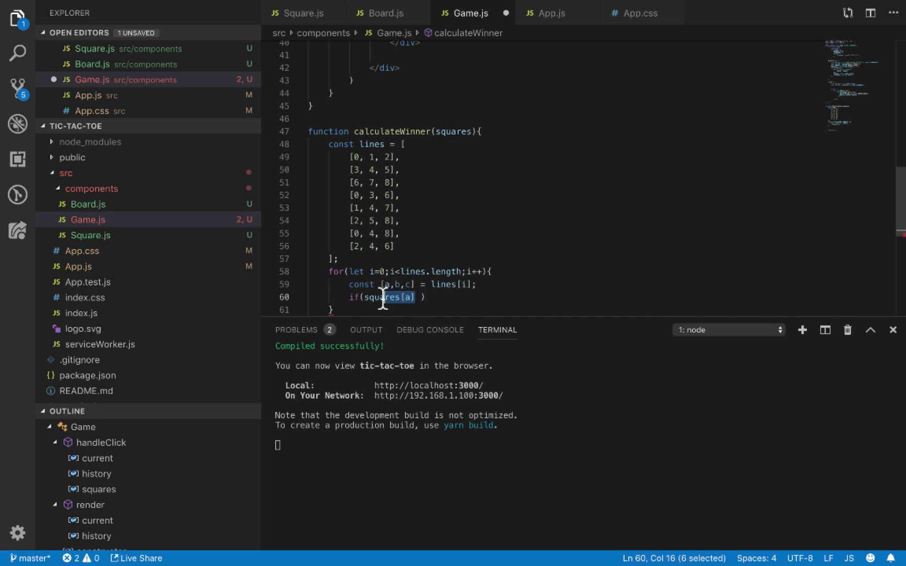
click(422, 298)
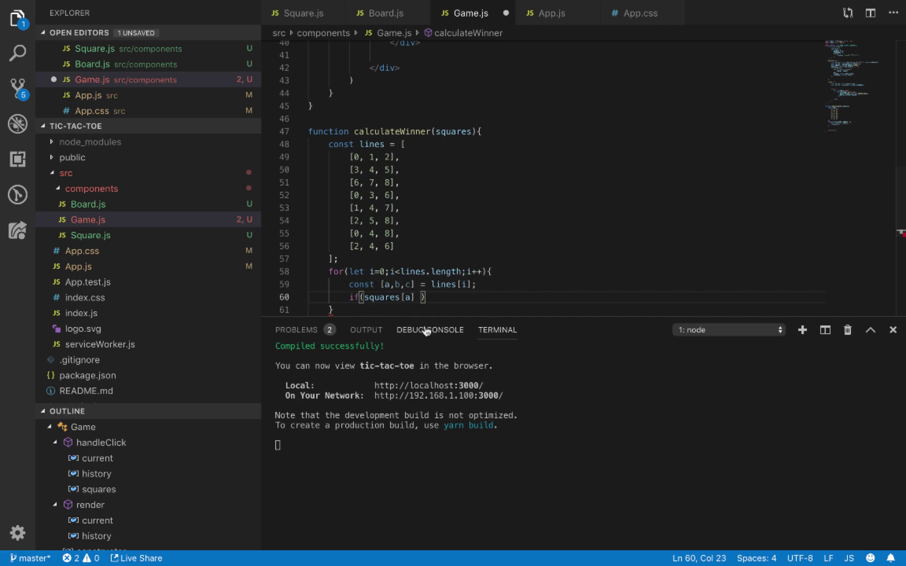
text(&&)
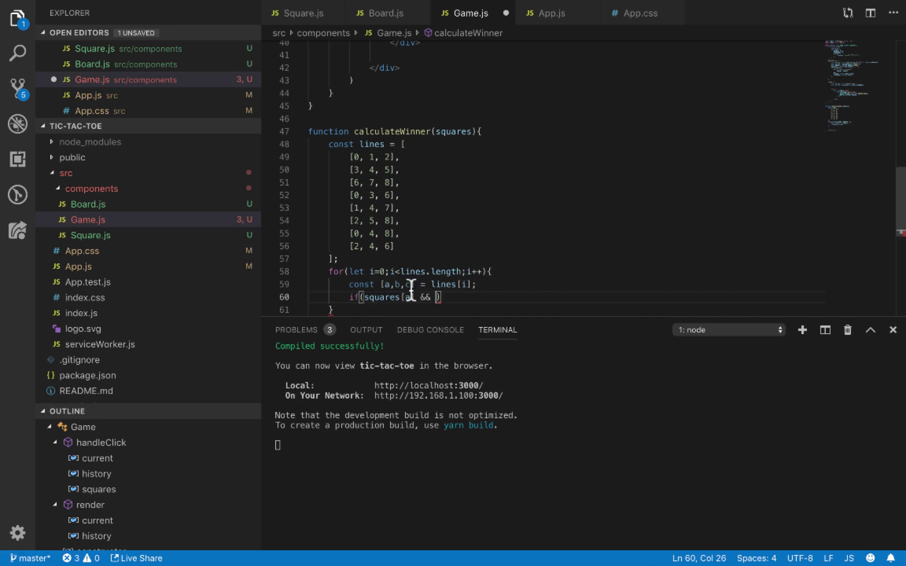
drag(414, 298, 363, 297)
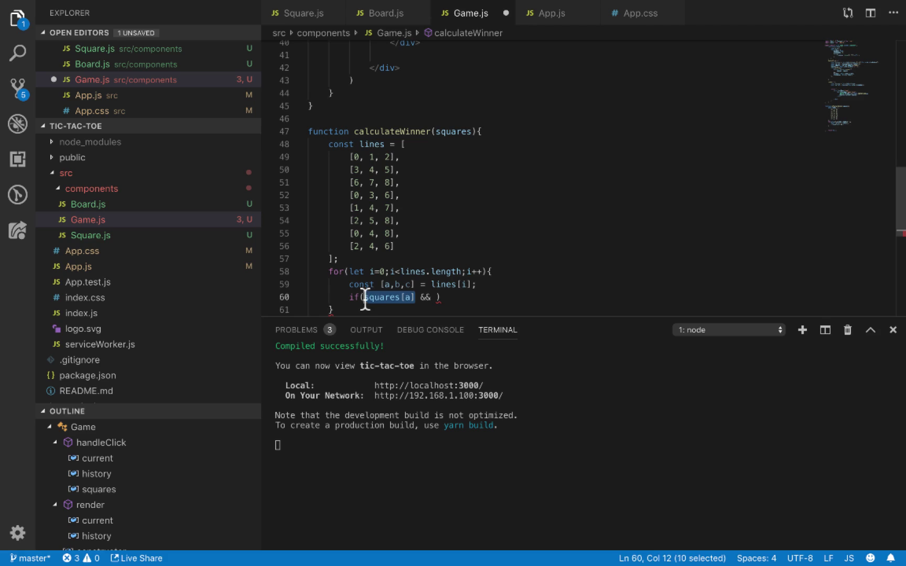
click(434, 297)
text(squares[a])
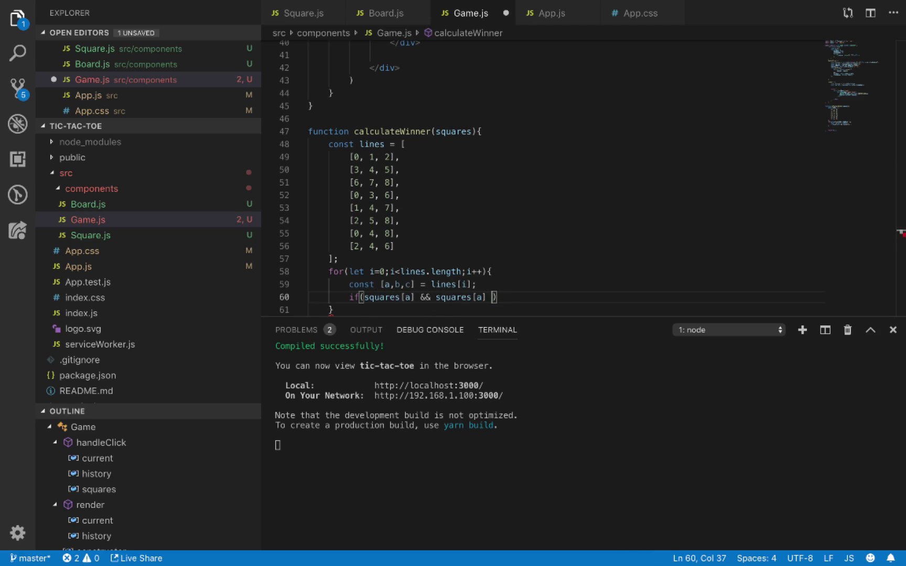
text(===)
text(squares[a])
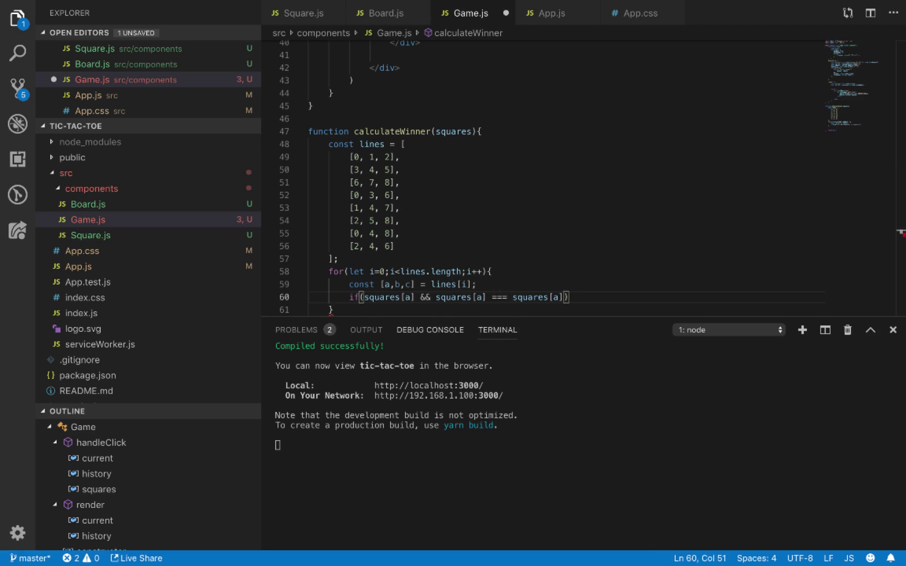
key(Left)
key(BackSpace)
text(b)
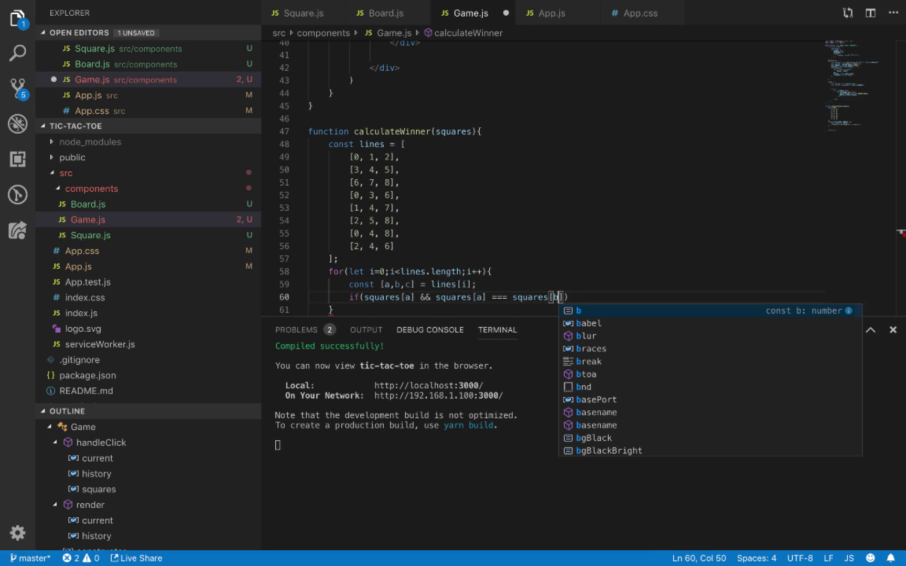
- Finish the condition with && squares[a] === squares[c] and open an empty if block
key(Escape)
key(Right)
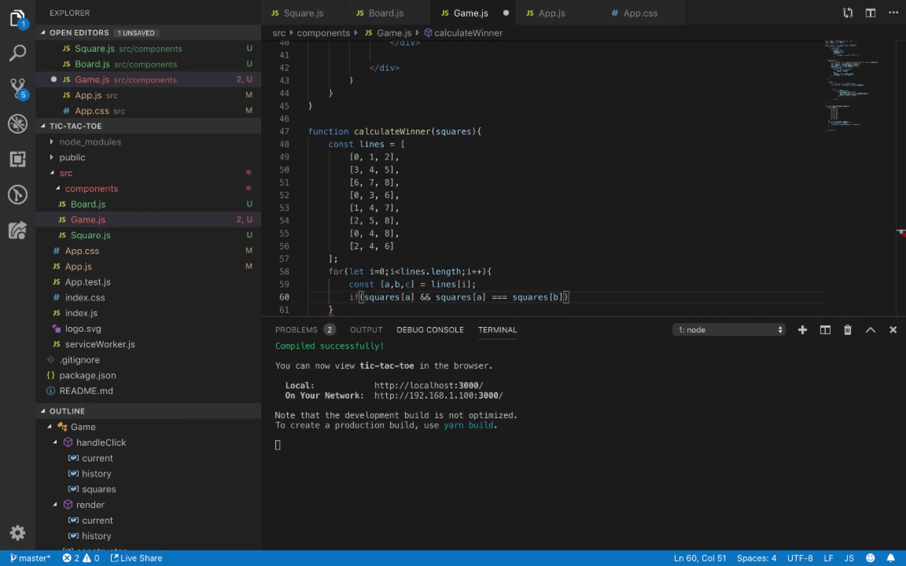
text(&&)
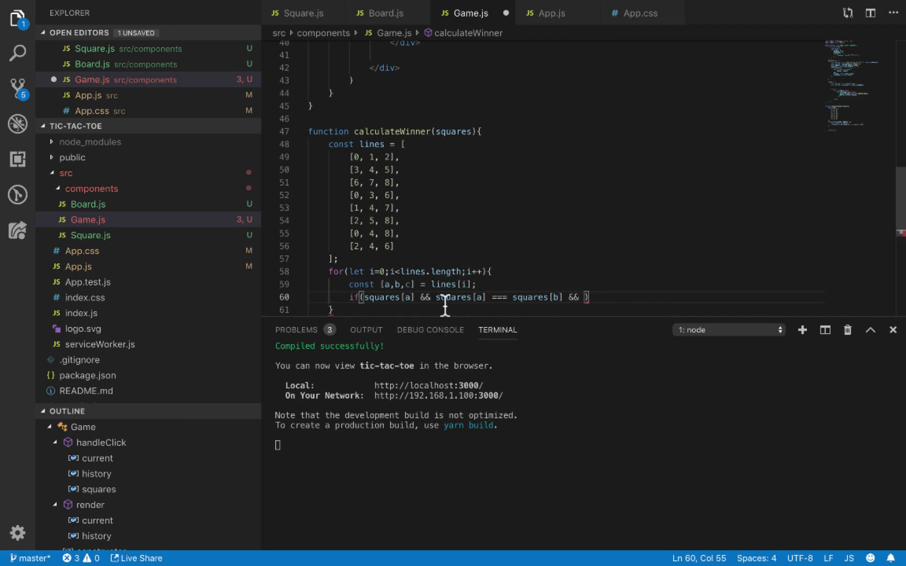
drag(436, 298, 564, 242)
key(ctrl+c)
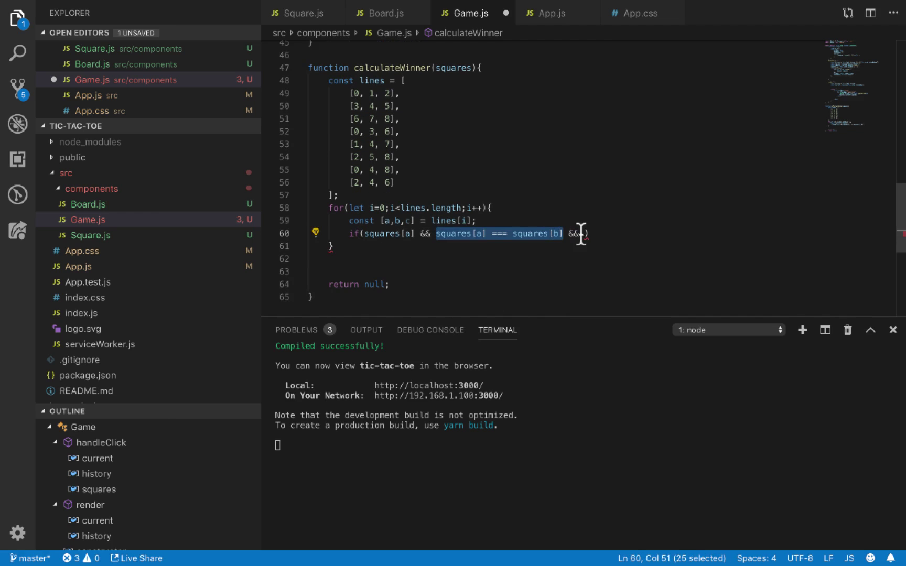
click(582, 233)
key(ctrl+v)
double_click(626, 234)
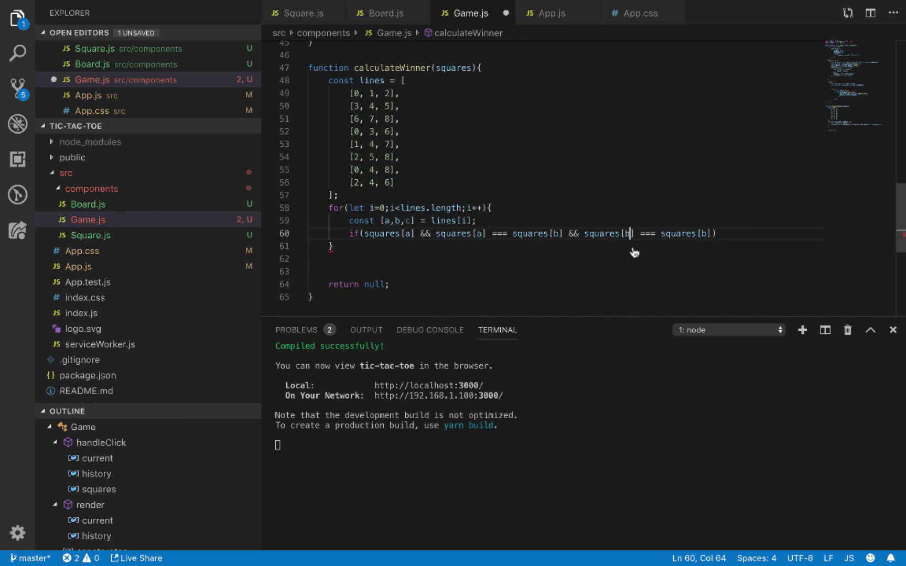
text(b)
double_click(706, 234)
text(c)
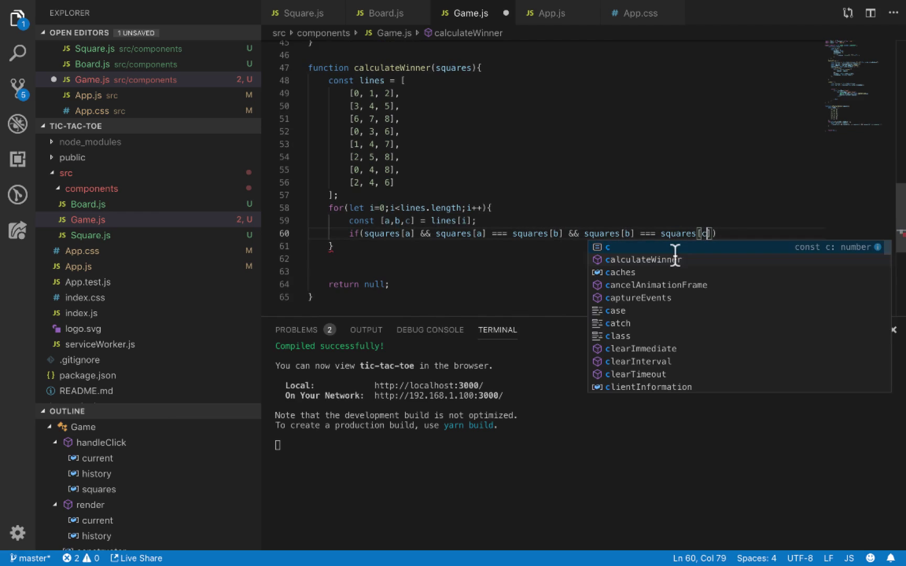
key(End)
text({)
- Put return squares[a]; in the if block and add a blank line after lines
key(Return)
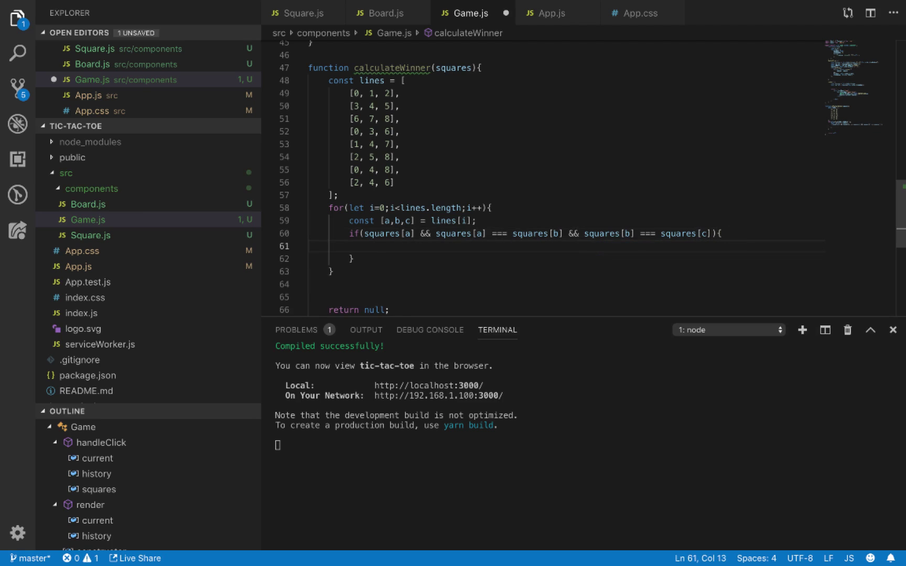
text(return )
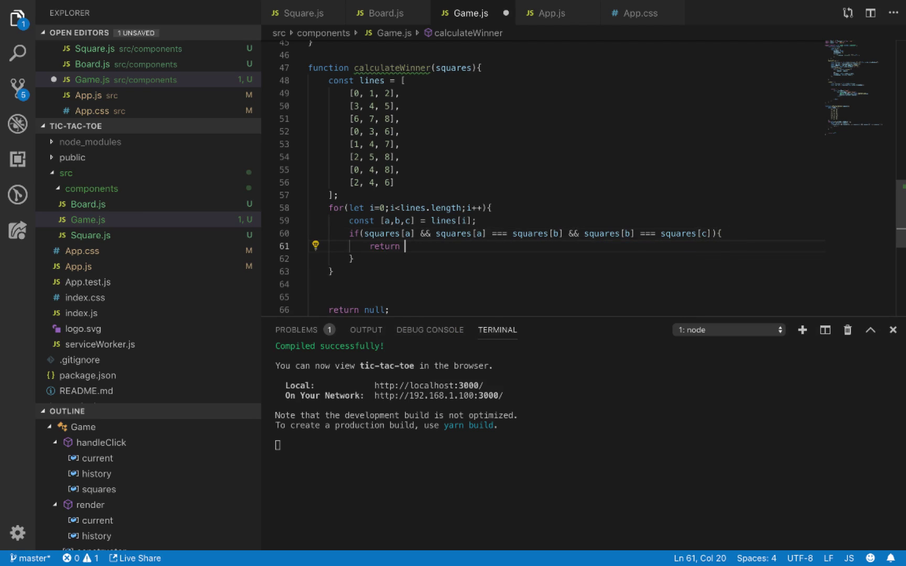
text(squares)
text([a];)
key(Down)
key(Down)
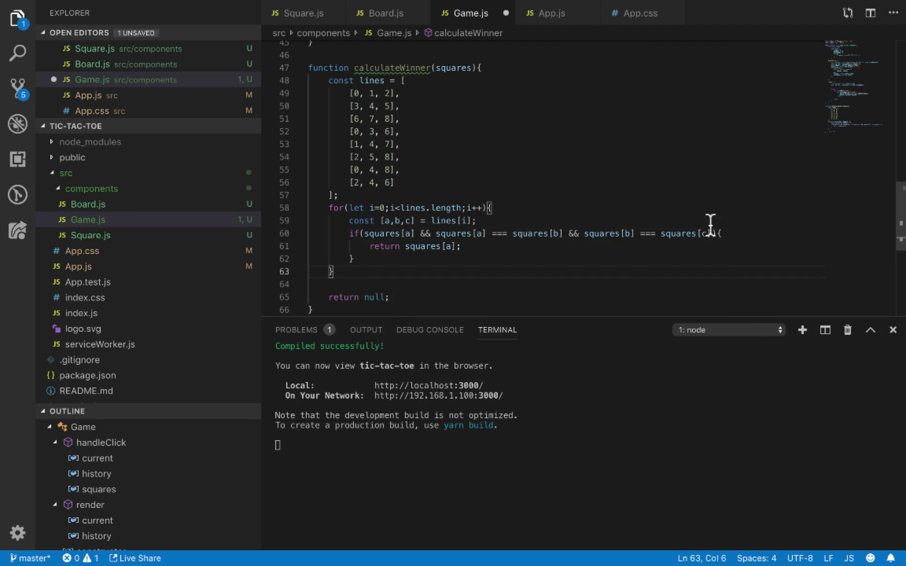
click(340, 196)
key(Return)
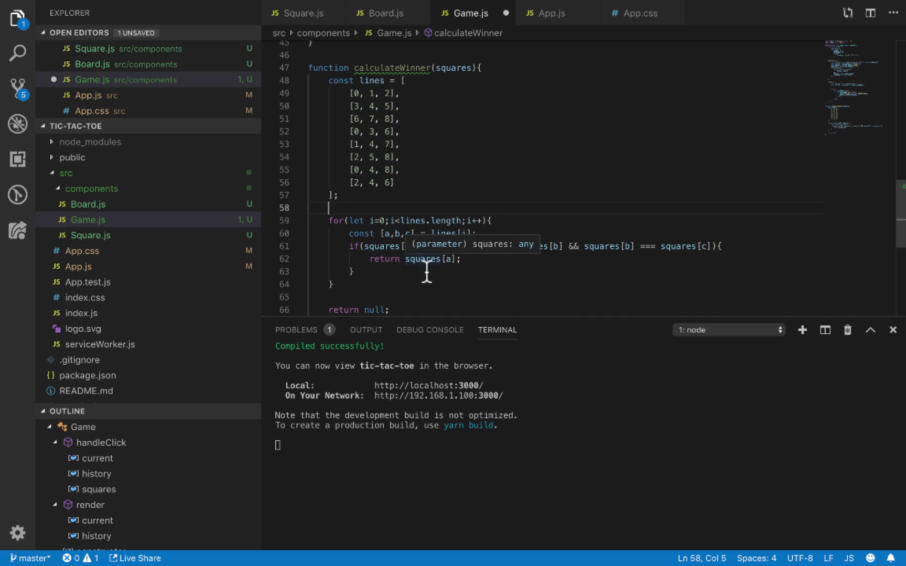
mouse_move(452, 246)
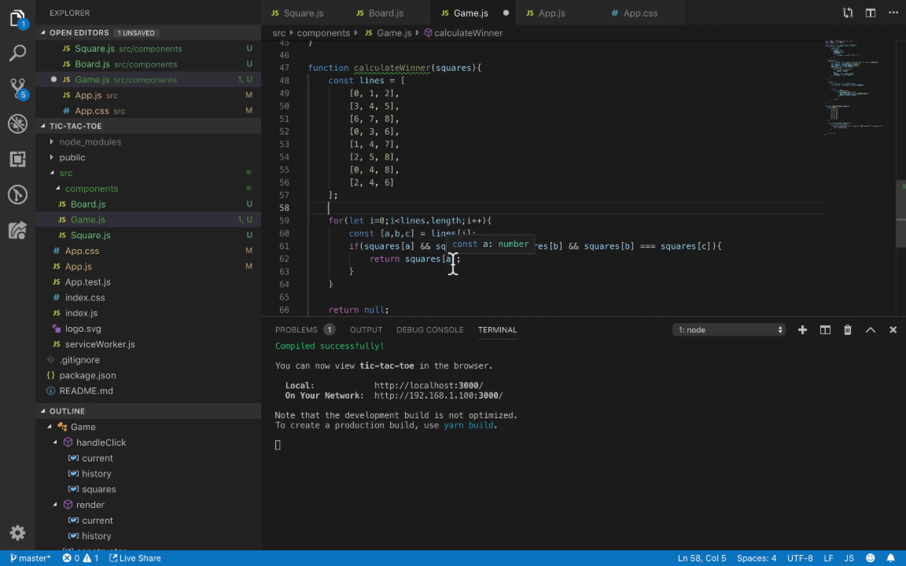
scroll(343, 312, down, 1)
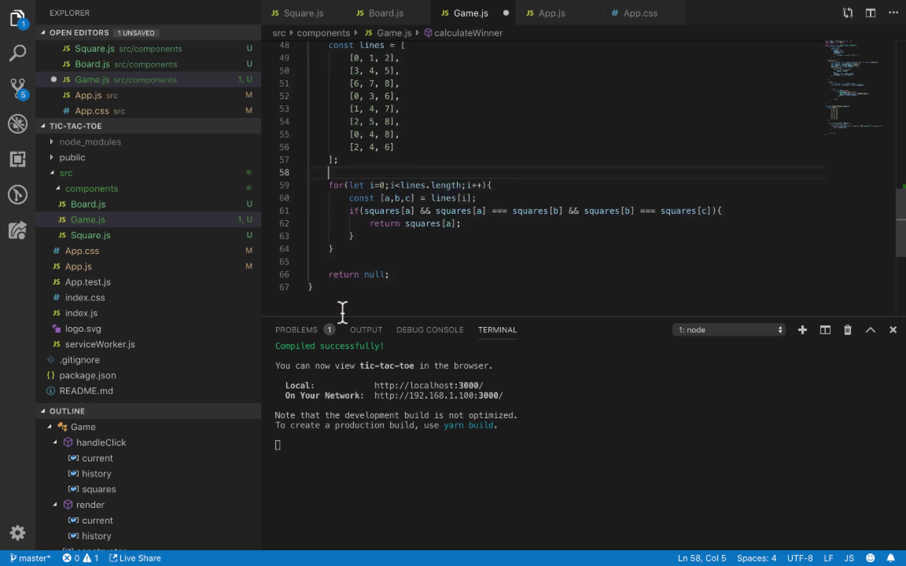
- Review the null return and the calculateWinner name, then save Game.js
double_click(376, 274)
scroll(375, 274, up, 3)
scroll(383, 212, up, 3)
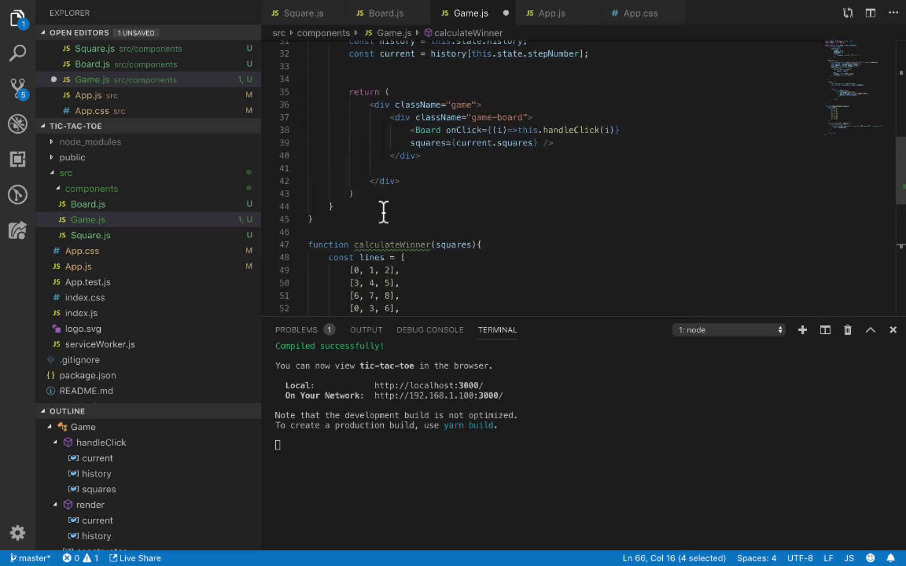
scroll(383, 213, down, 5)
scroll(425, 243, up, 1)
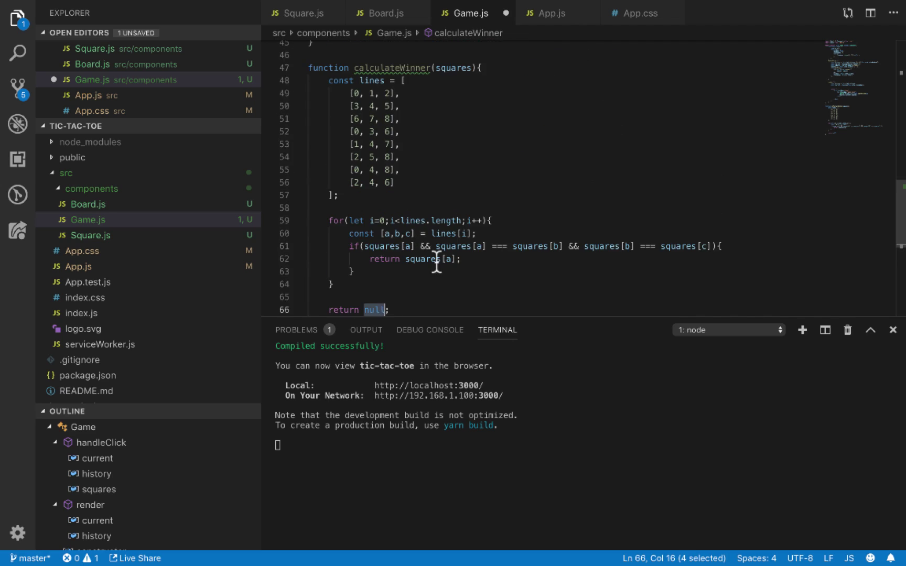
double_click(386, 67)
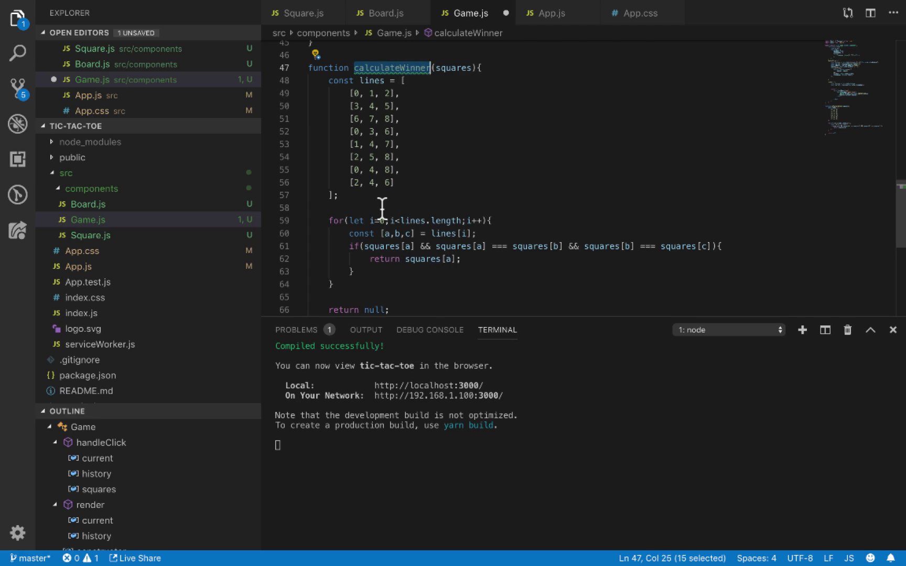
scroll(382, 209, down, 1)
double_click(377, 273)
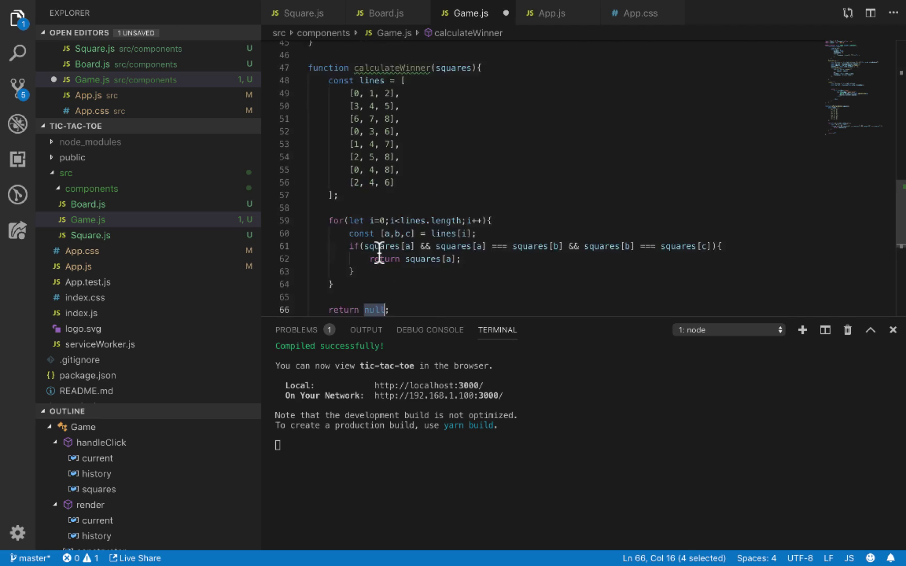
scroll(376, 274, up, 2)
scroll(380, 252, up, 3)
double_click(393, 209)
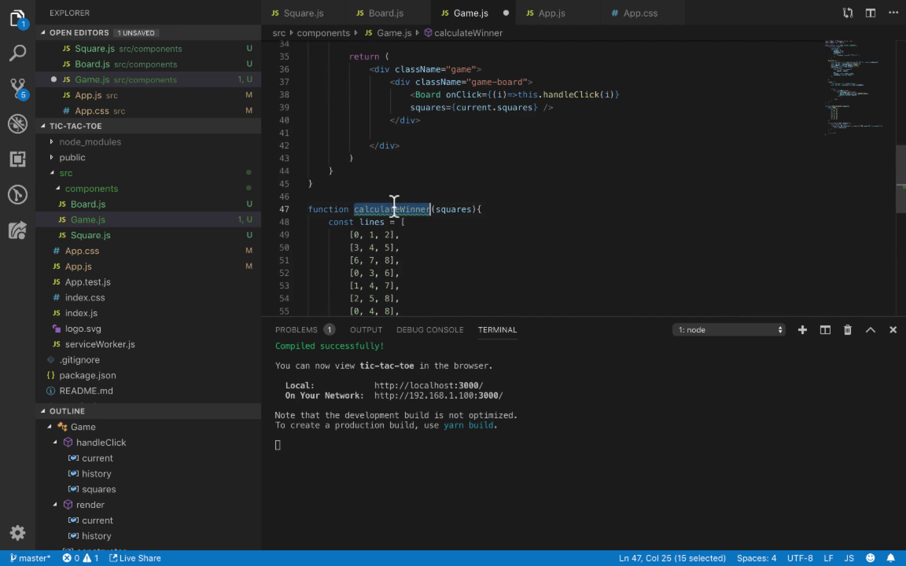
key(ctrl+s)
- Recheck the unused calculateWinner name and go to the end of line 18 in handleClick
click(399, 184)
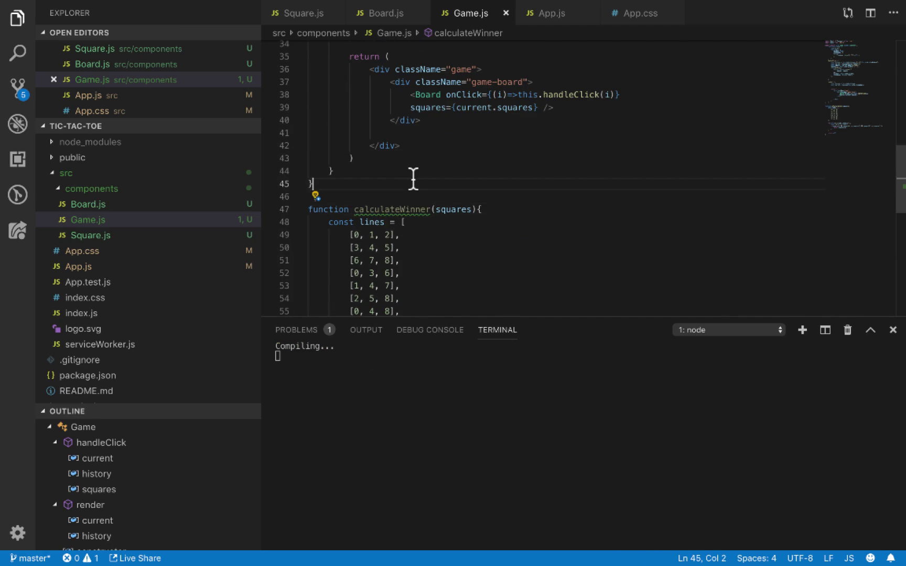
double_click(408, 210)
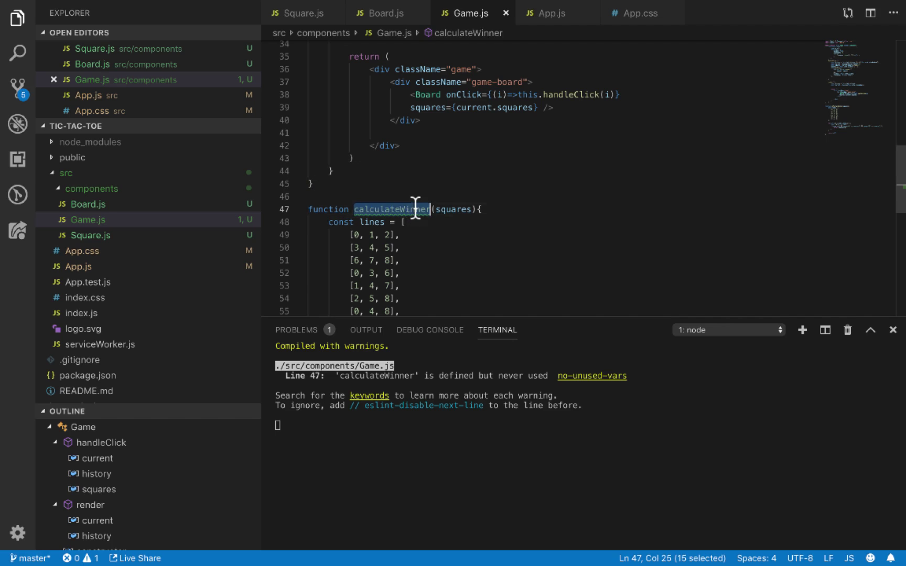
scroll(412, 209, up, 10)
scroll(415, 209, down, 3)
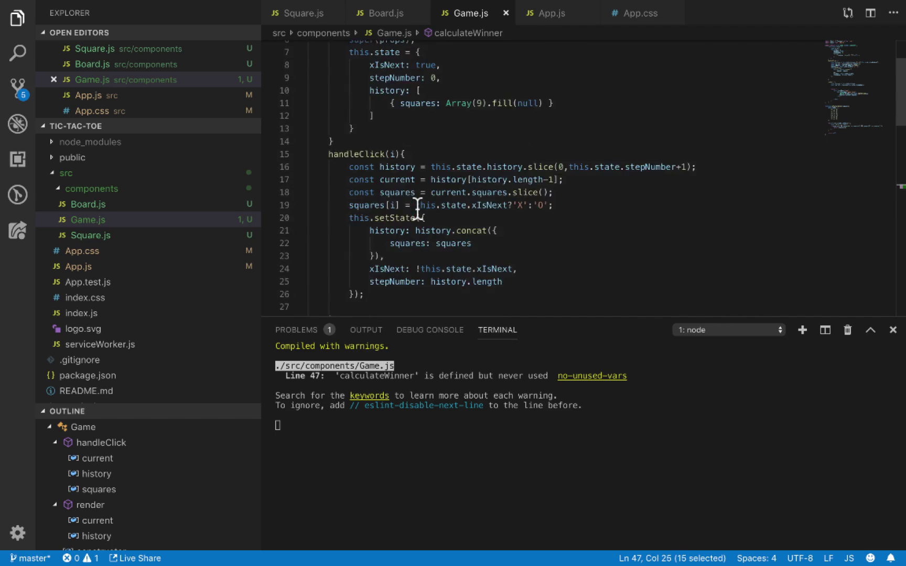
click(368, 119)
double_click(368, 118)
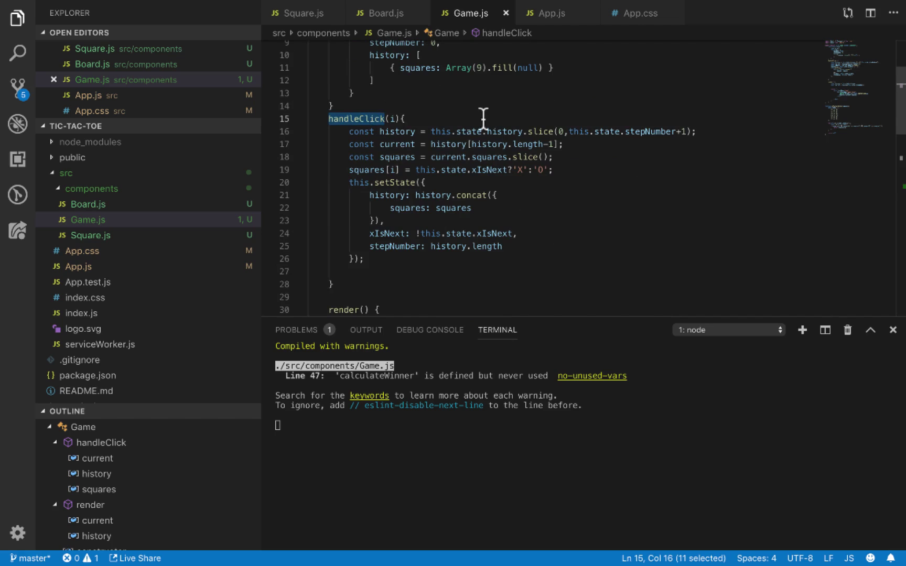
click(566, 158)
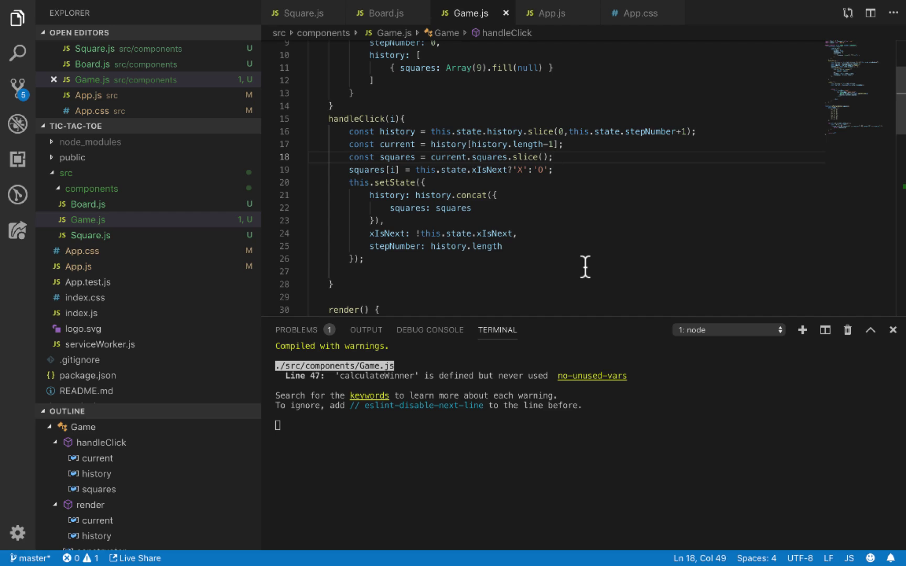
- Add const winner = calculateWinner(squares); as line 19 of handleClick
key(Return)
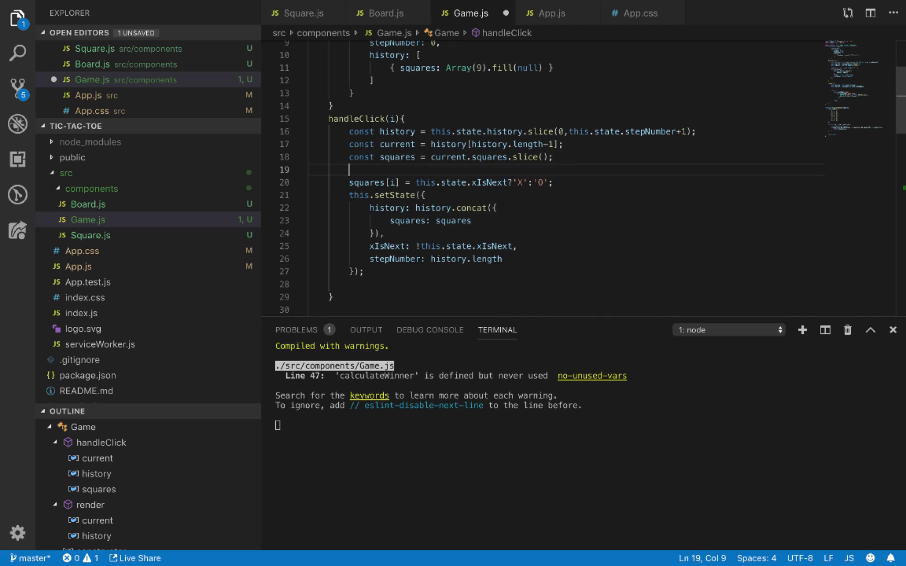
text(con)
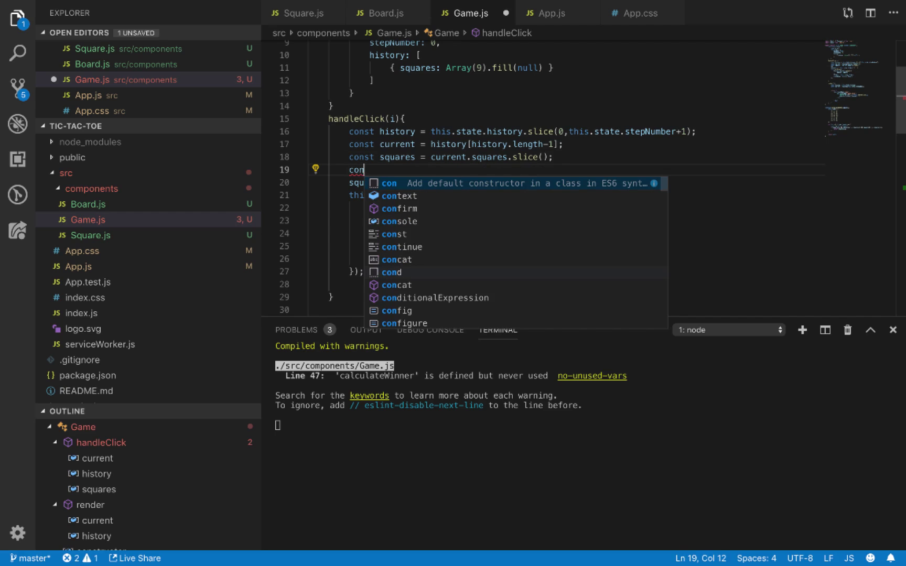
text(st )
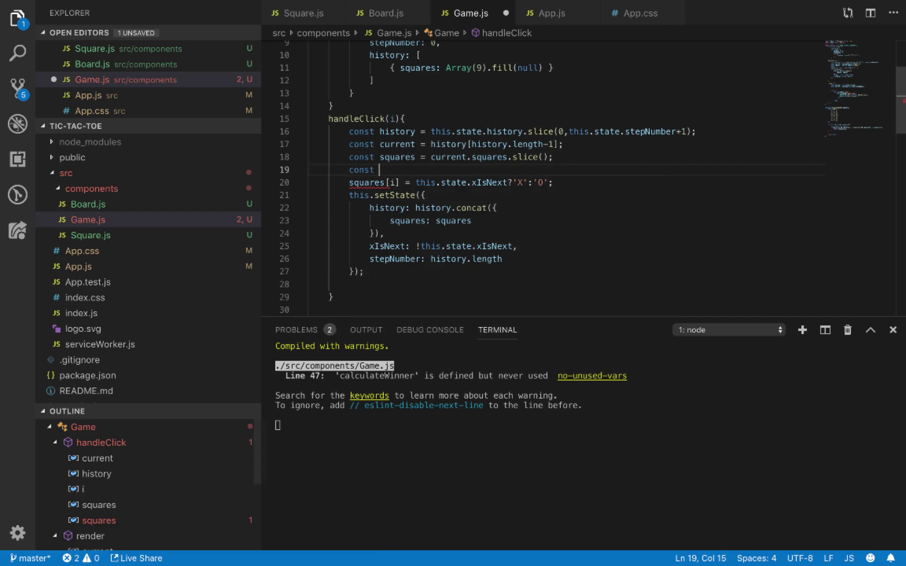
text(winner = )
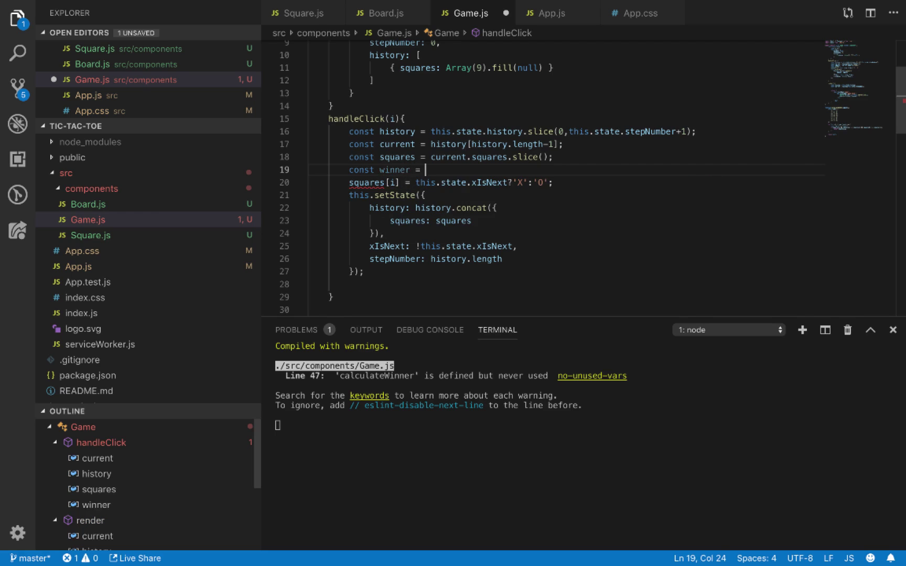
text(calculateWinner))
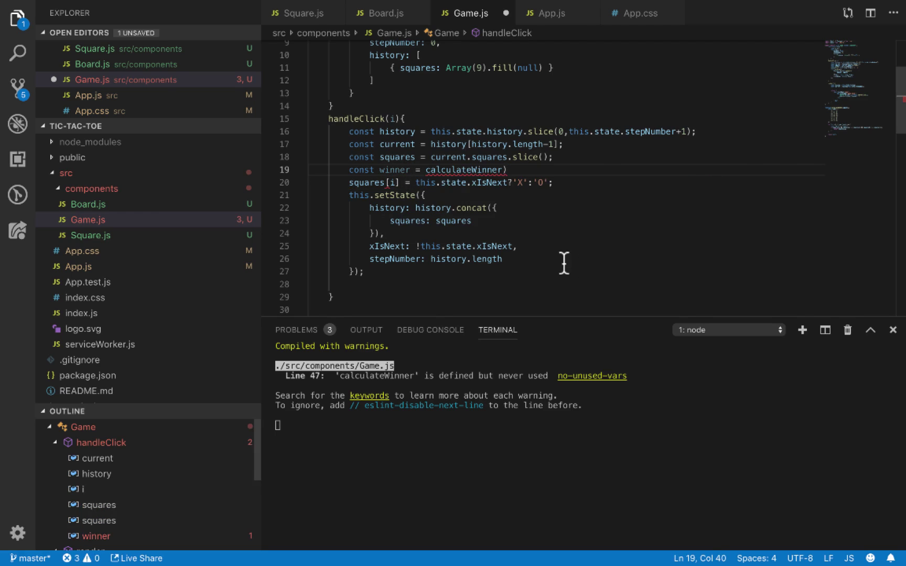
double_click(409, 157)
click(511, 170)
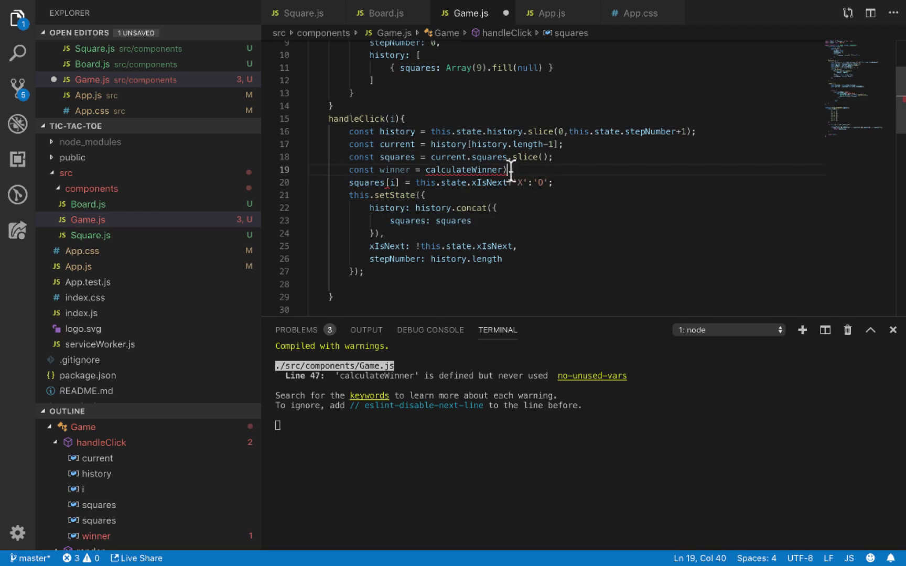
key(Left)
text((squares)
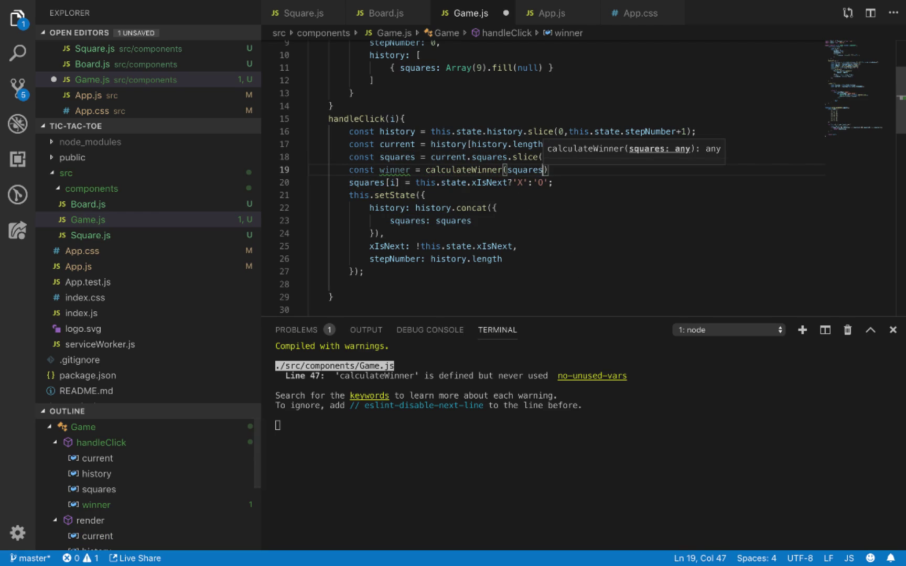
key(Right)
- Below the winner line, add if (winner) { return; }
key(Return)
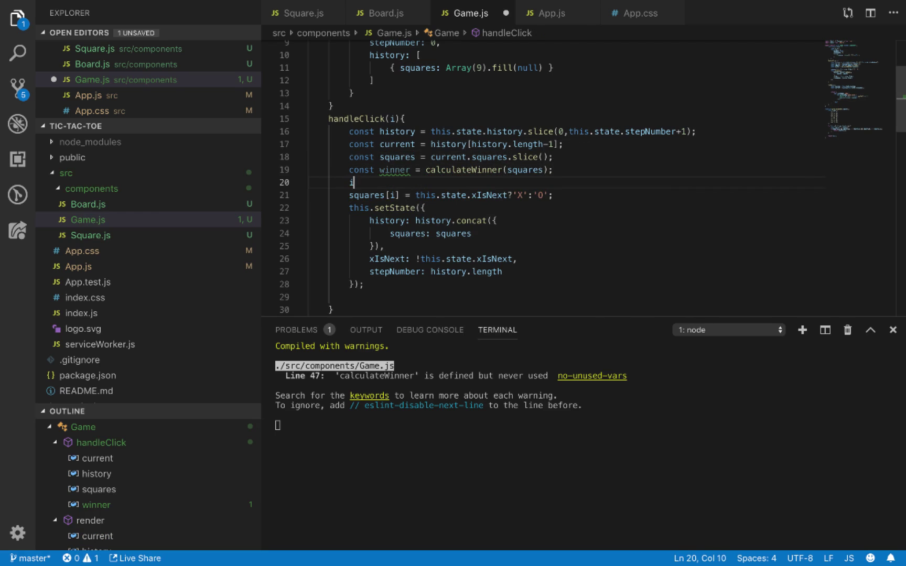
text(if()
text(inner)
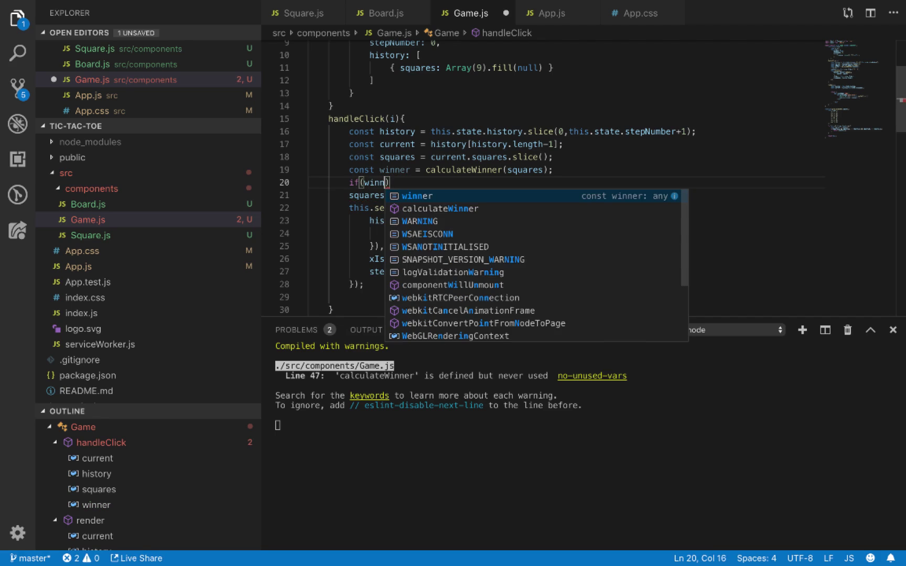
text(er)
key(Escape)
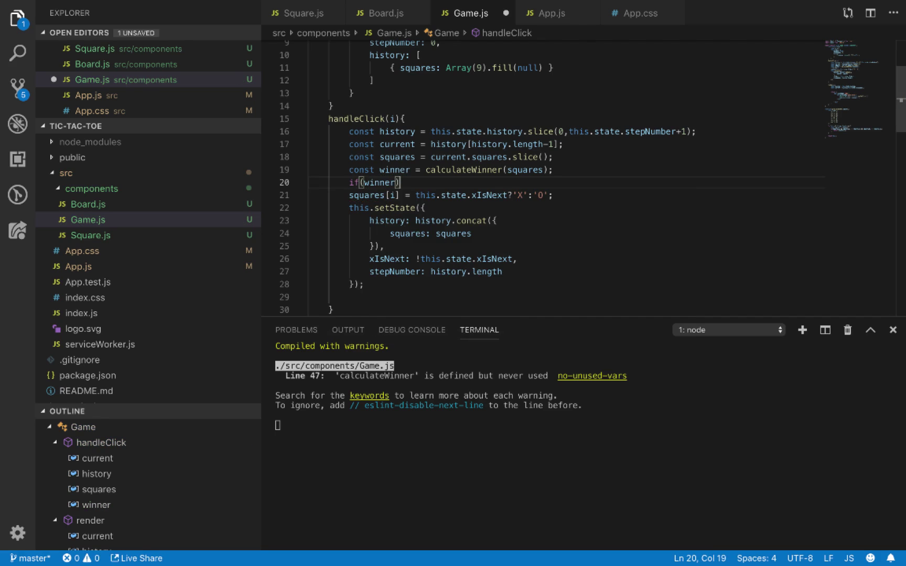
text({)
key(Return)
text(ret)
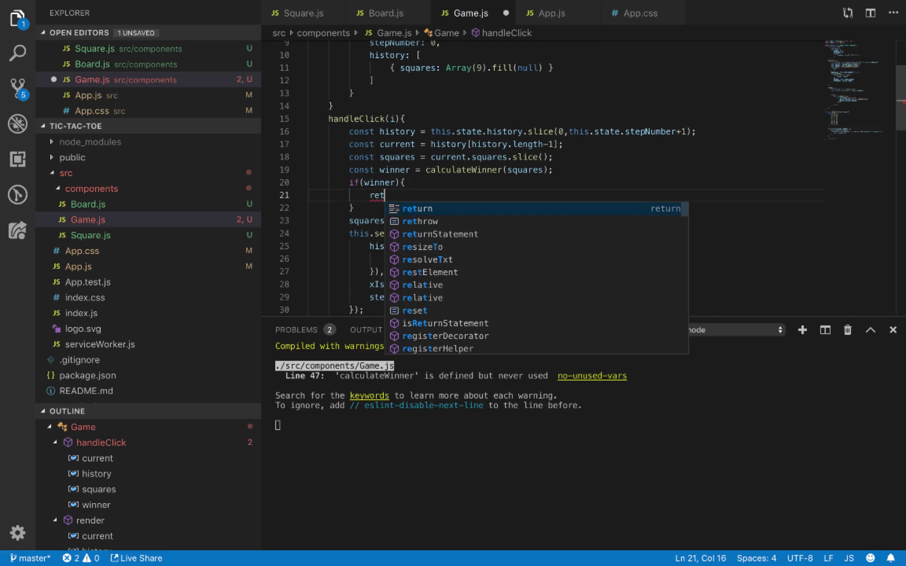
text(urn;)
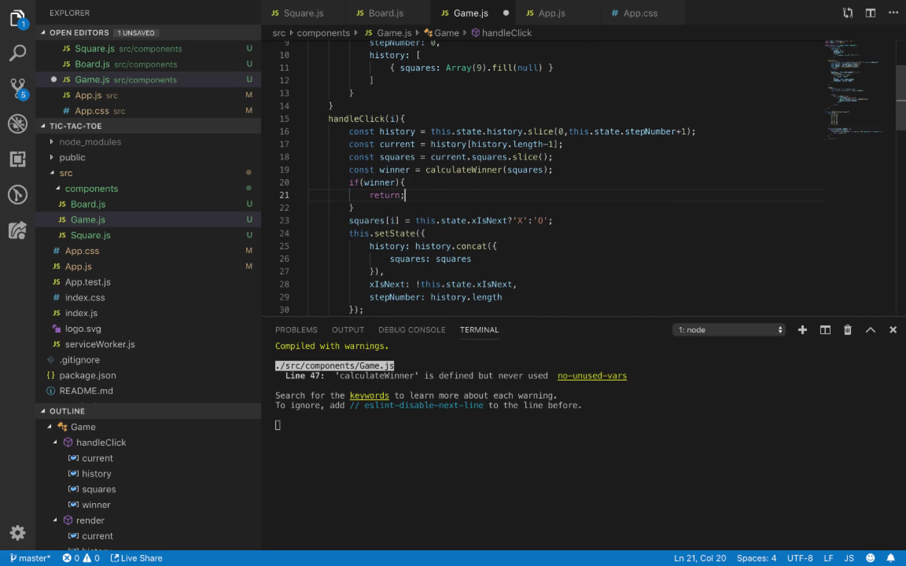
key(Down)
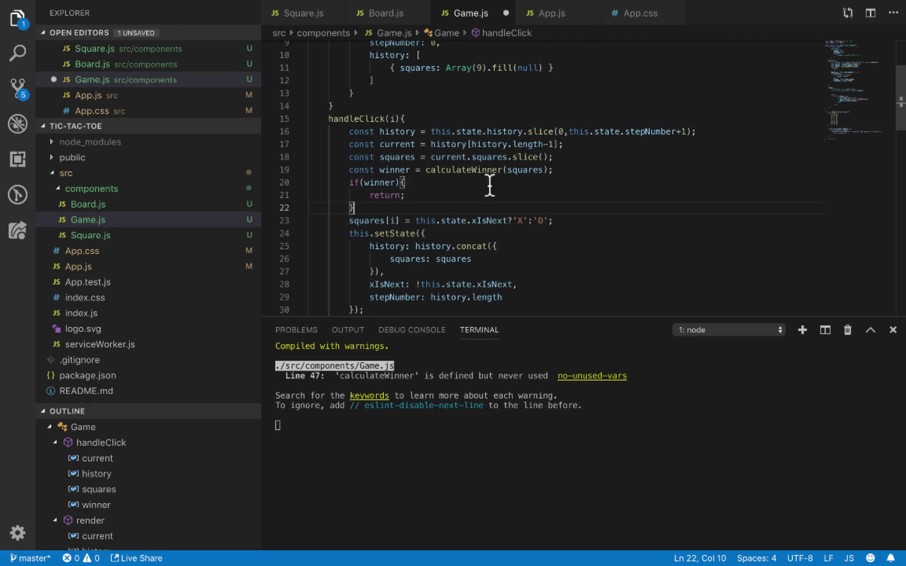
scroll(414, 234, down, 2)
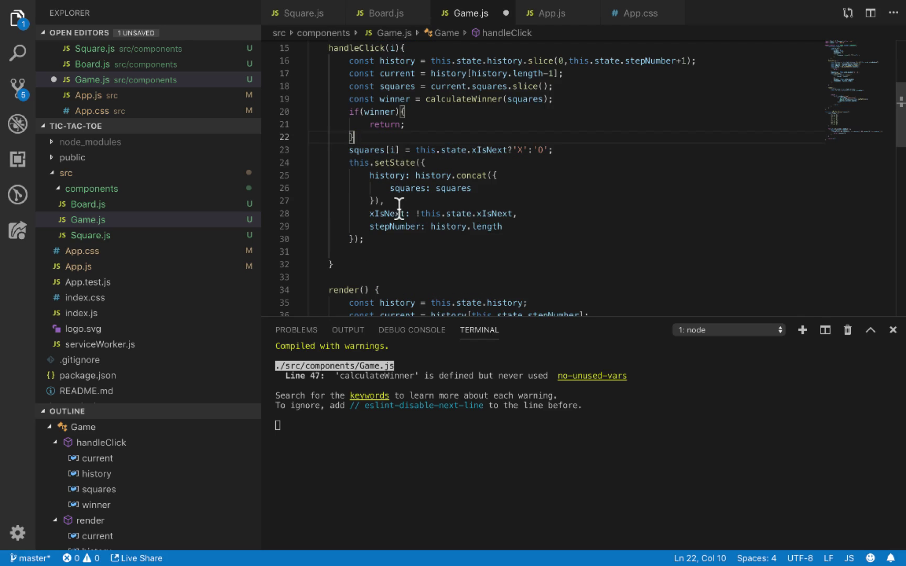
click(419, 174)
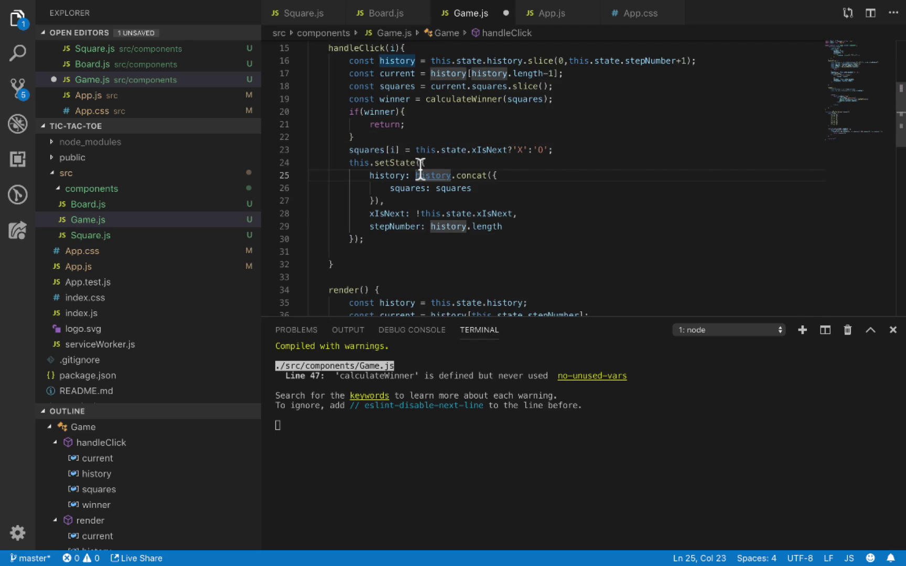
- Extend the early-return guard to also check squares after winner, and save Game.js
key(ctrl+s)
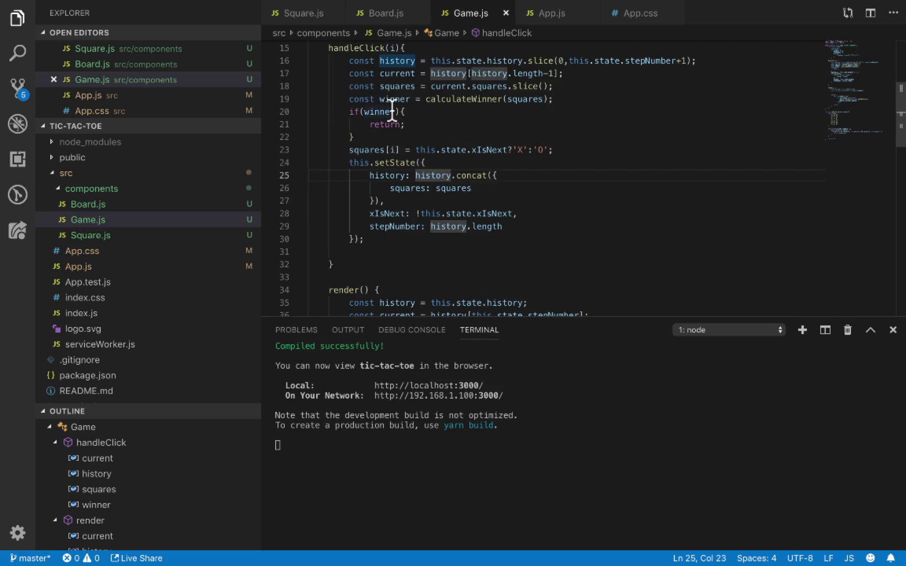
click(388, 112)
mouse_move(397, 163)
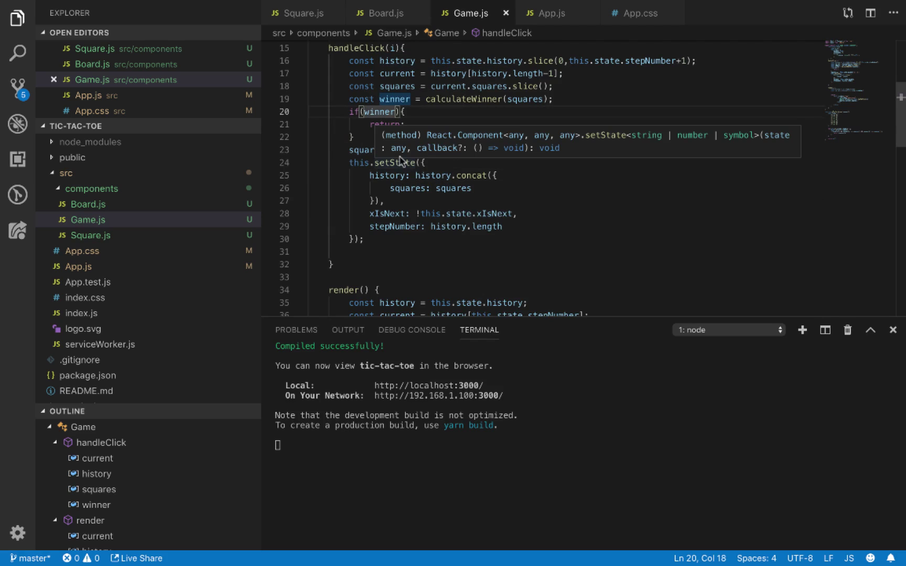
text(||)
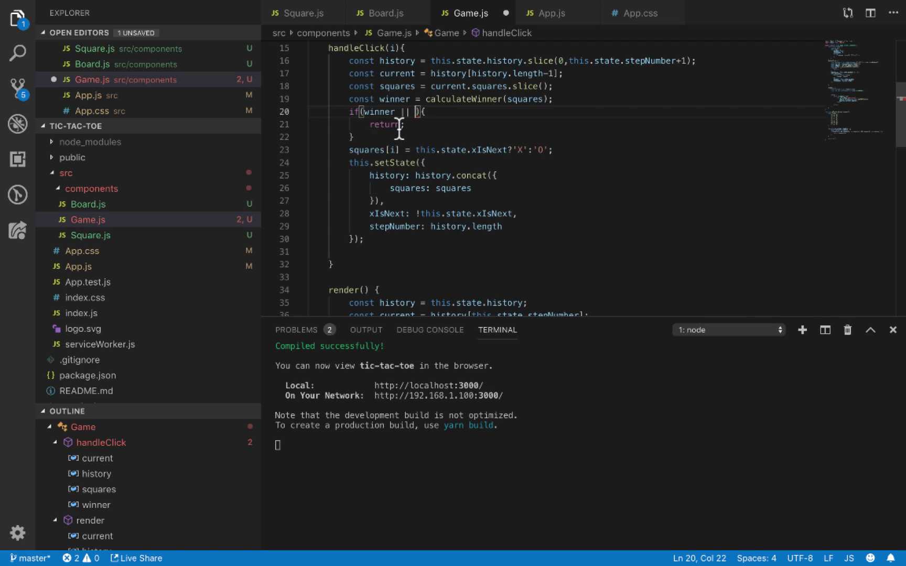
scroll(396, 128, up, 1)
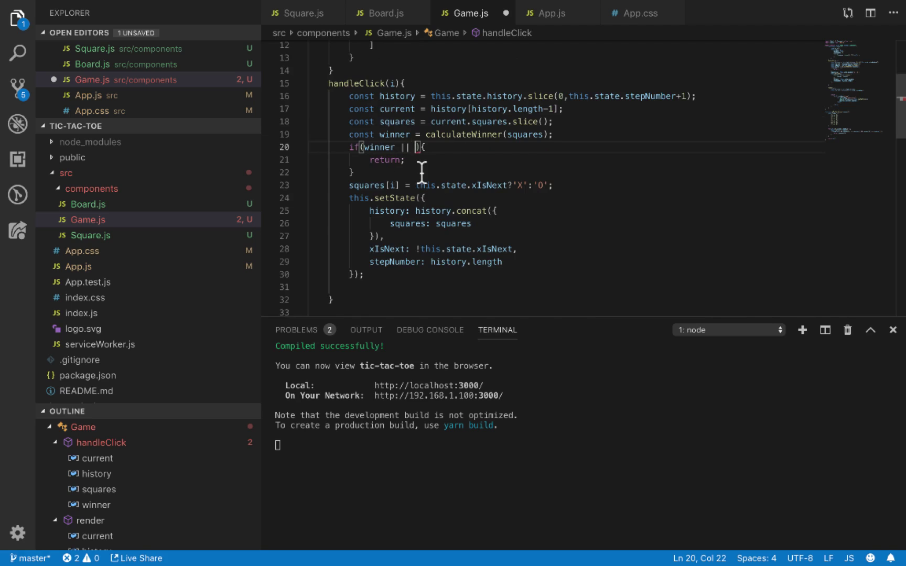
text(sq)
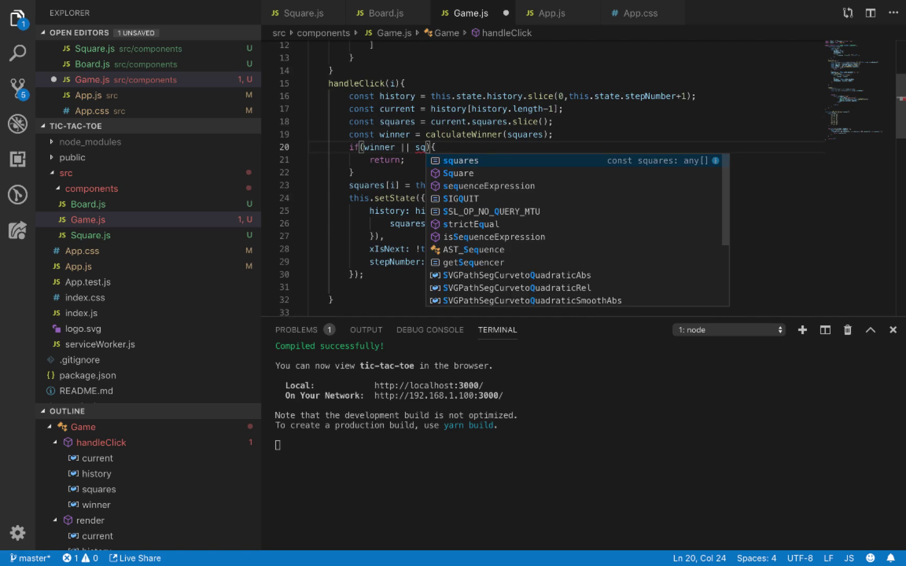
key(Return)
text([i)
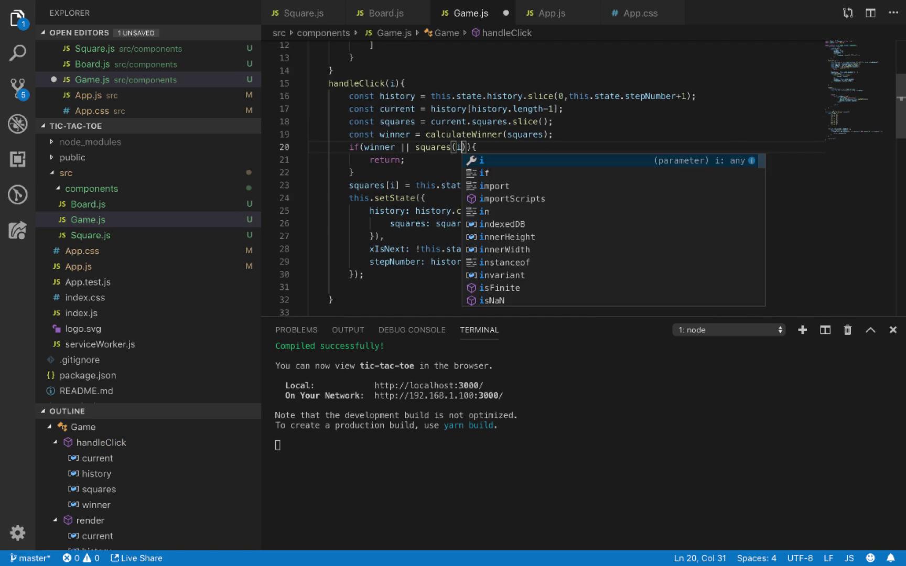
key(Right)
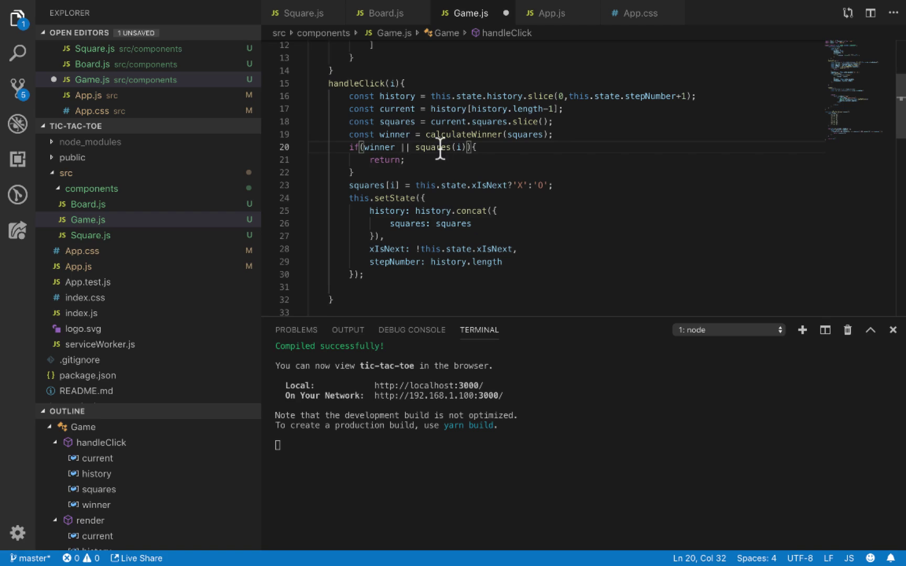
drag(415, 148, 468, 148)
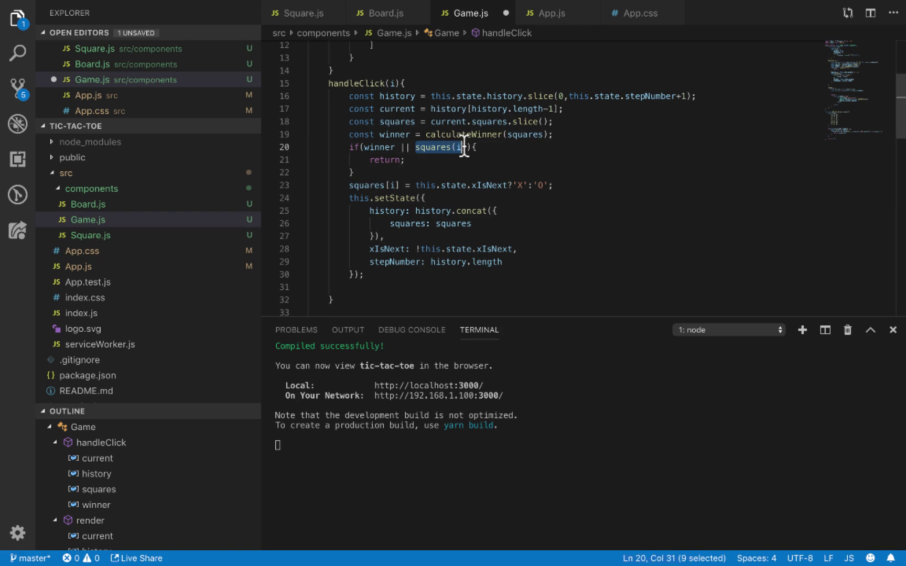
click(372, 172)
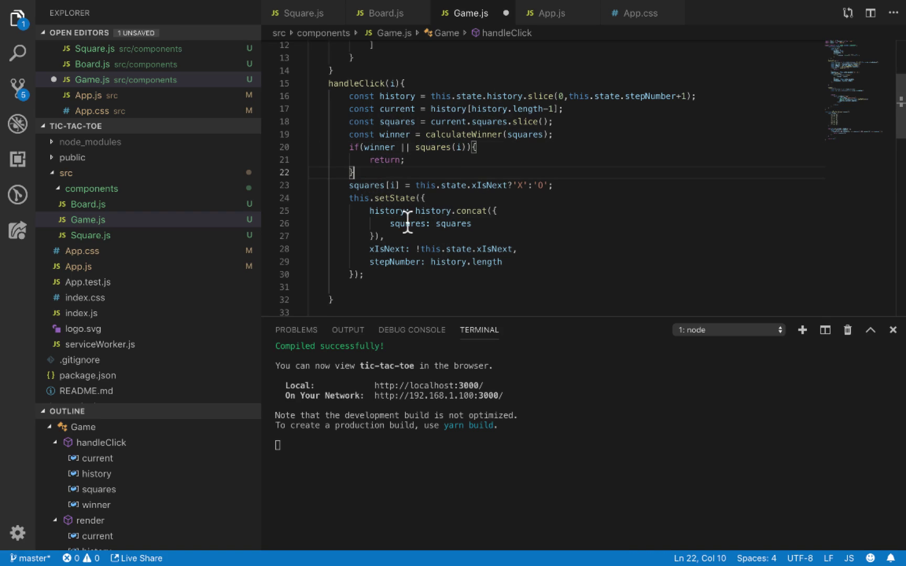
key(ctrl+s)
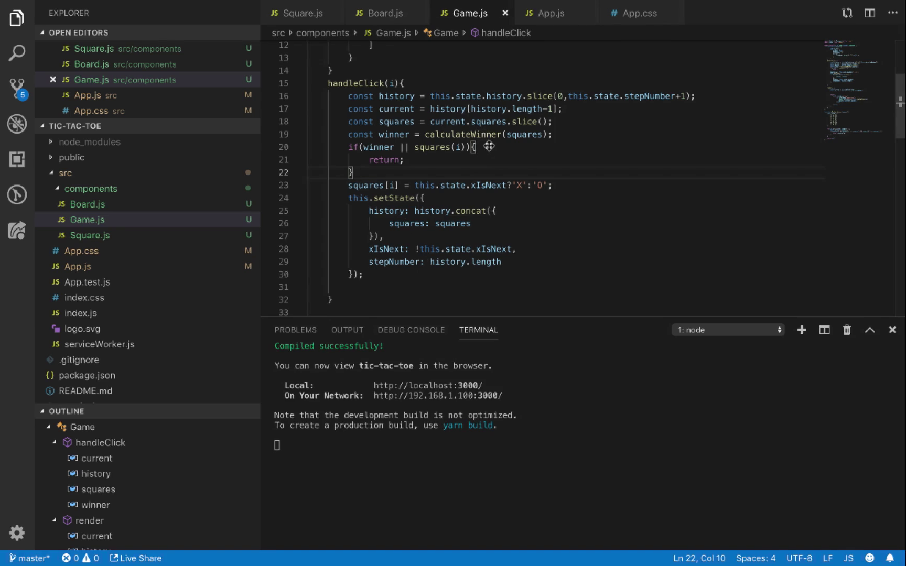
- Test a click in the React App, then change squares(i) to squares[i]
key(super+Tab)
click(451, 19)
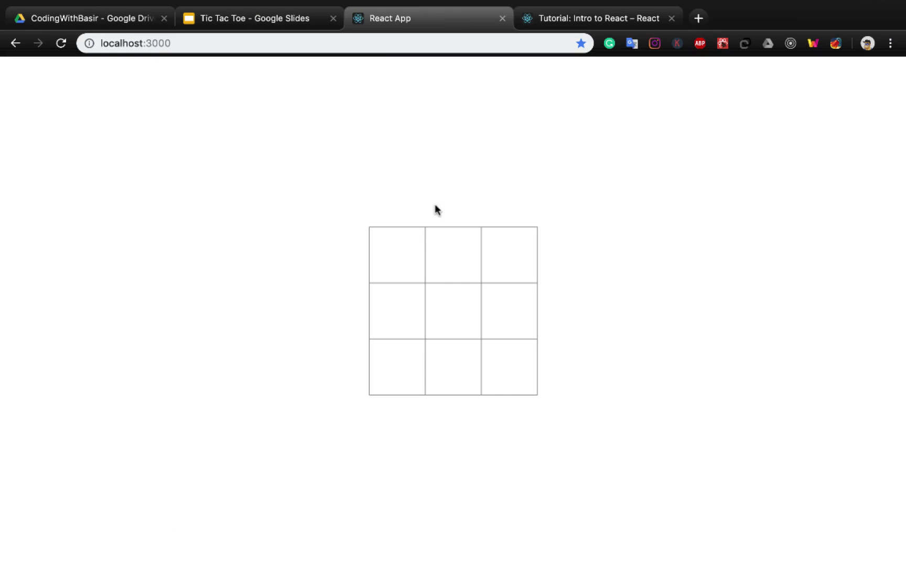
click(432, 263)
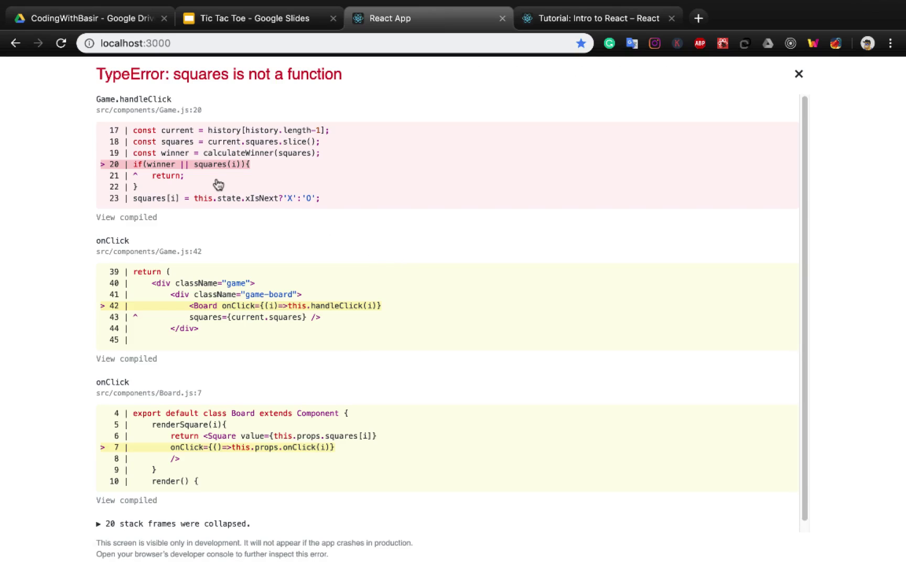
key(super+Tab)
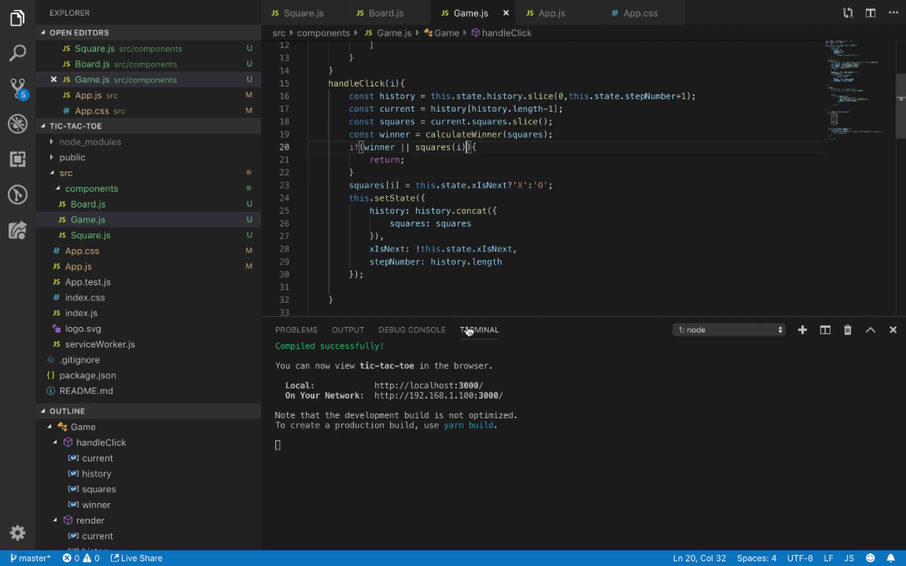
key(BackSpace)
key(BackSpace)
key(BackSpace)
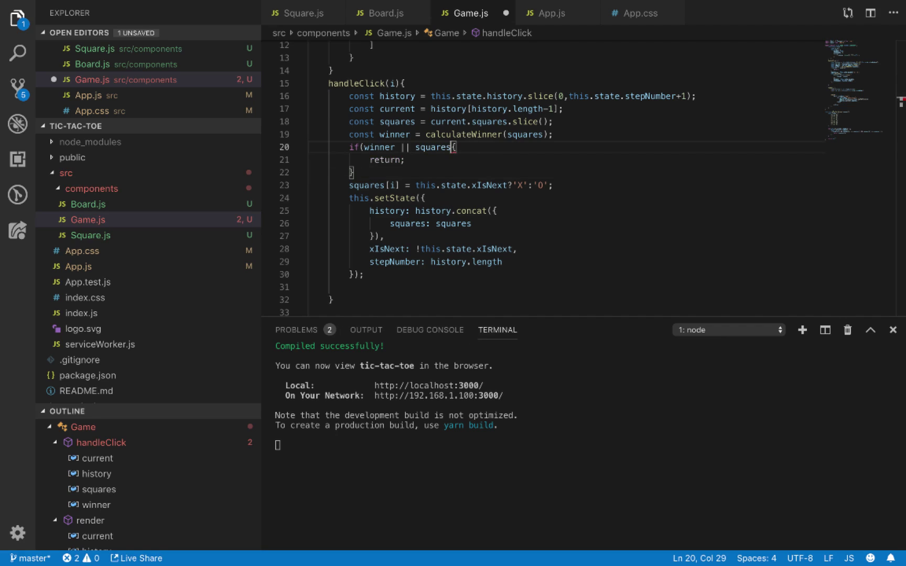
text([i])
key(super+Tab)
- Play X top-left, O top-middle, X centre and O middle-right in the React App
click(404, 259)
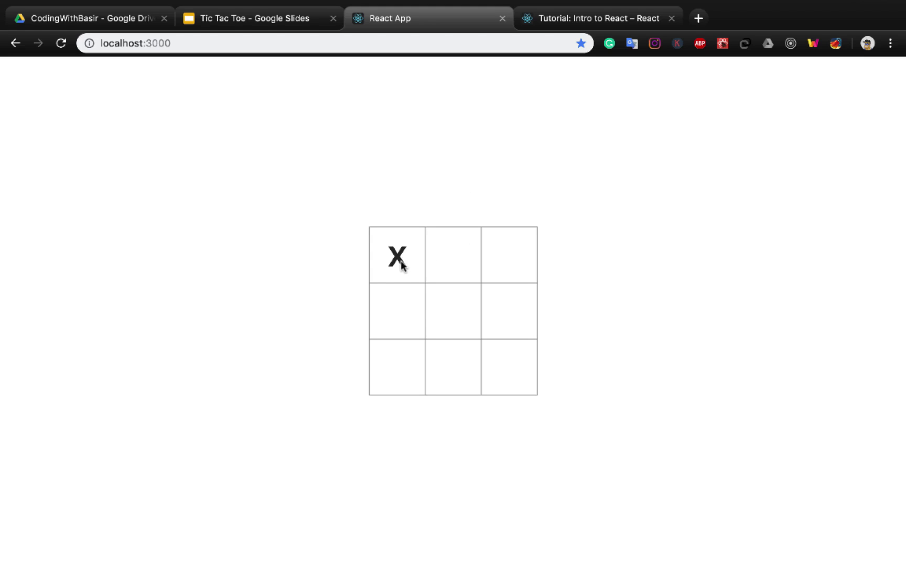
click(450, 252)
click(454, 320)
click(508, 316)
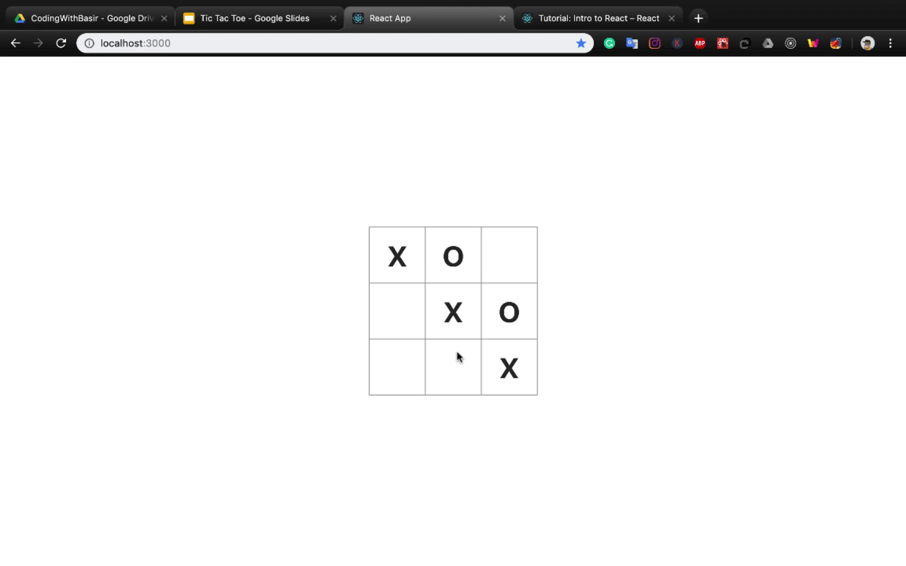
key(super+Tab)
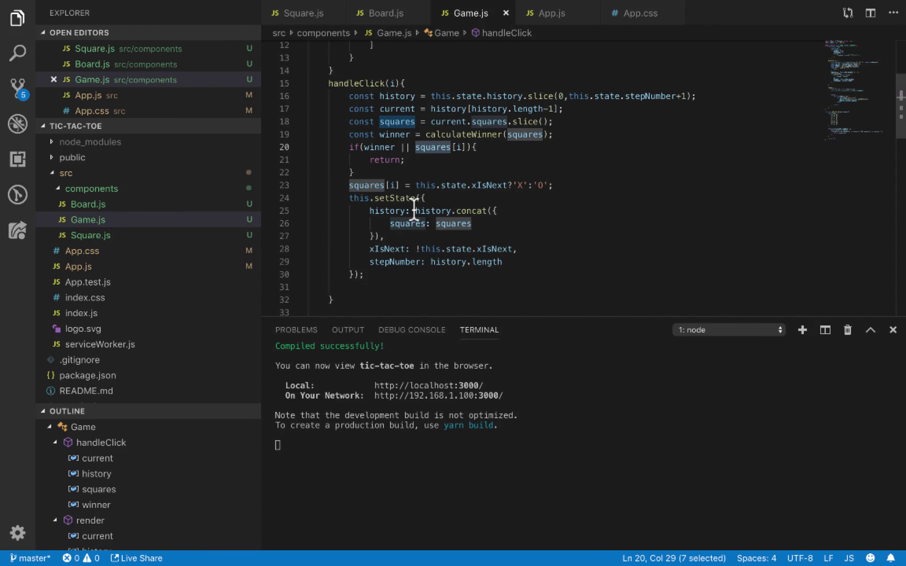
key(super+Tab)
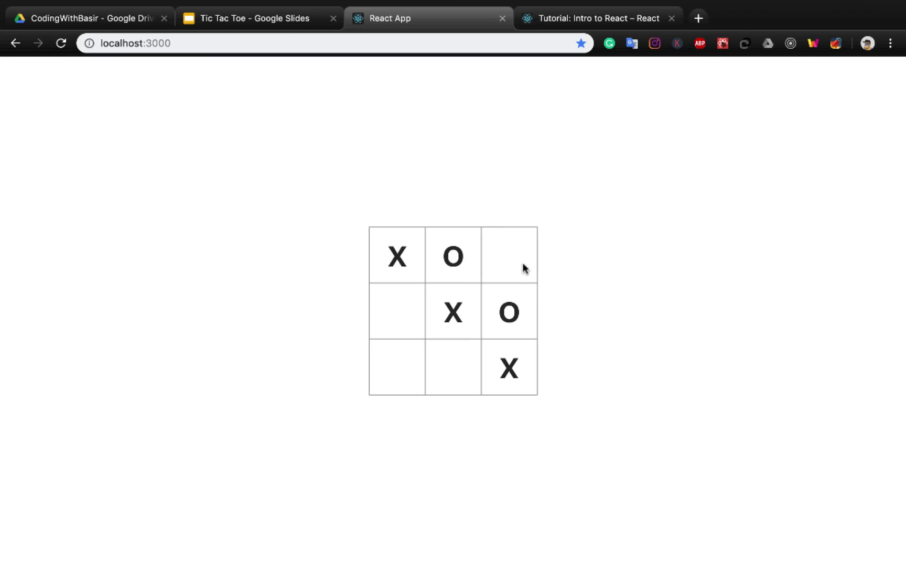